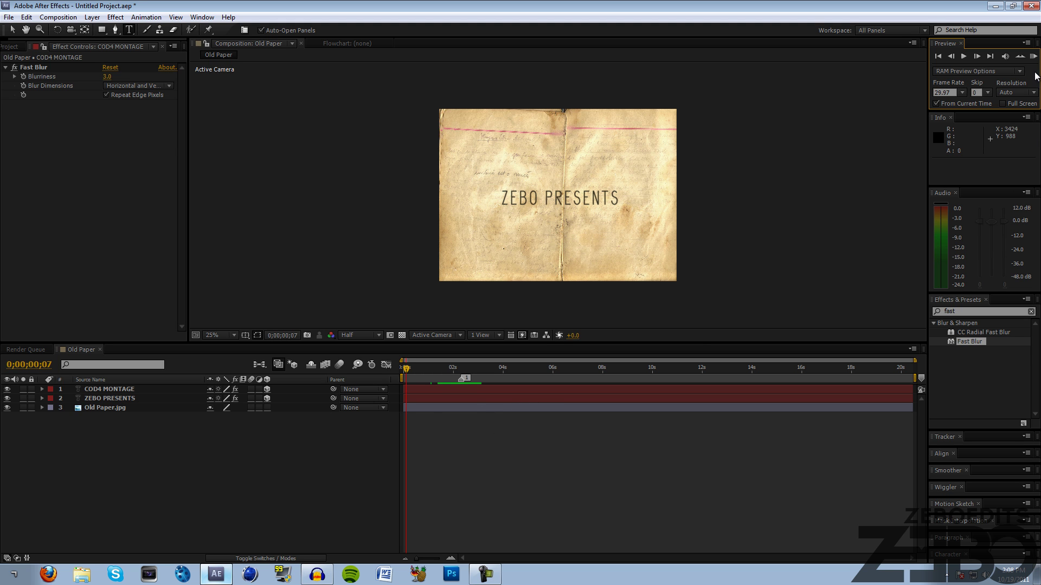
Step: Preview the cached title animation, then scrub ahead to the COD4 MONTAGE title
click(1032, 57)
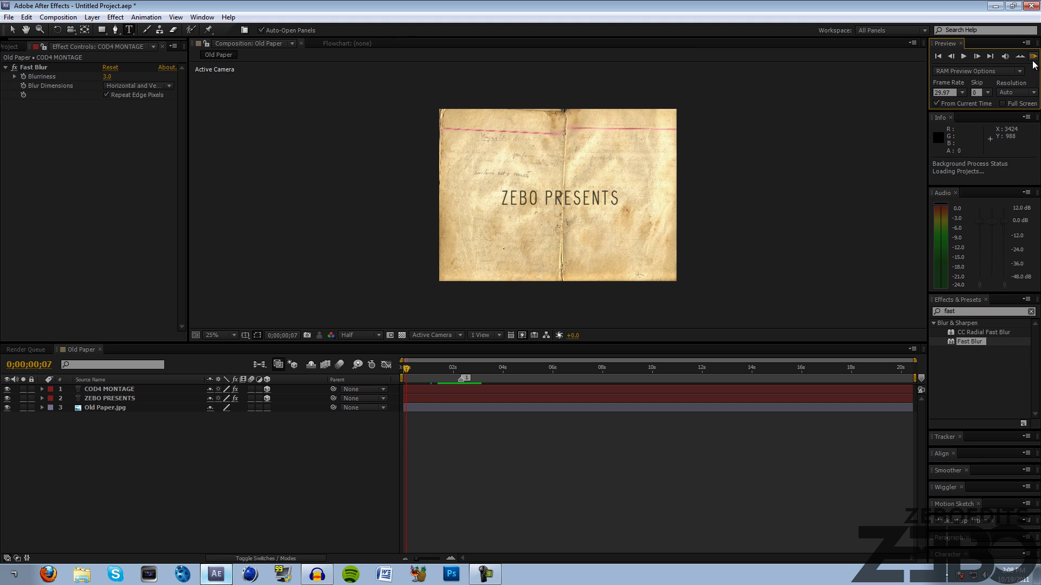
click(567, 488)
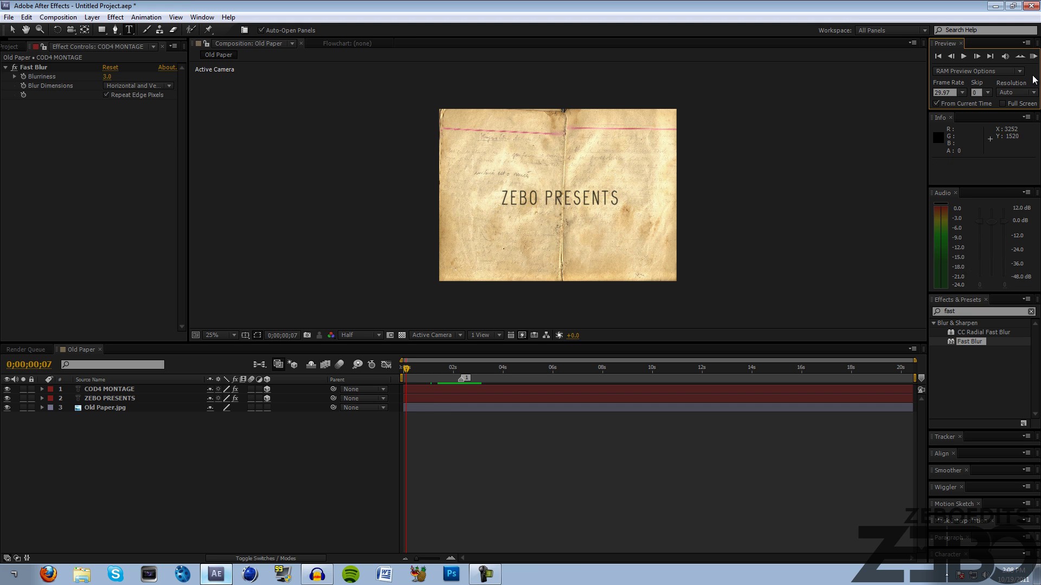
click(1032, 56)
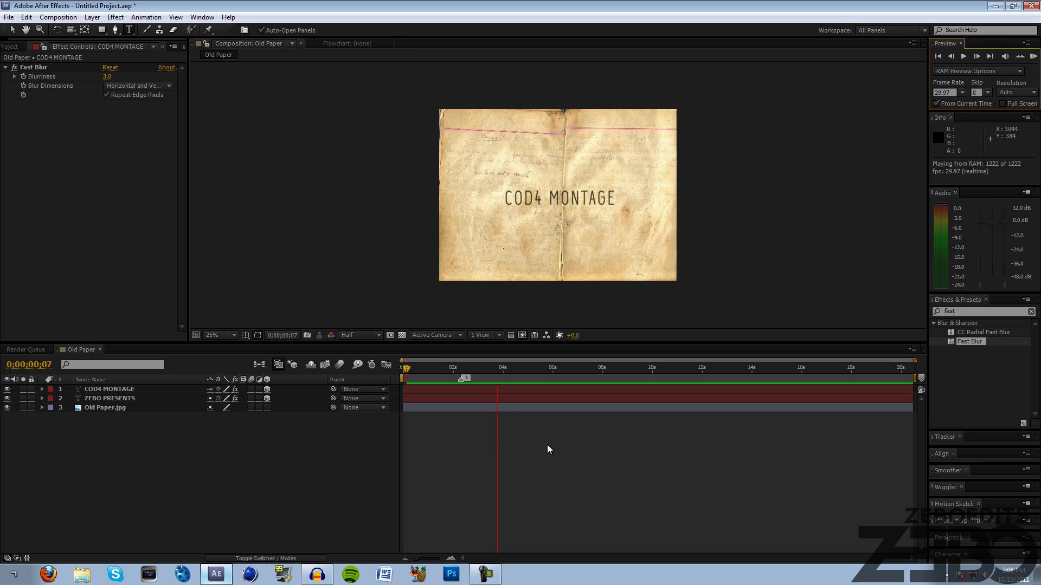
key(space)
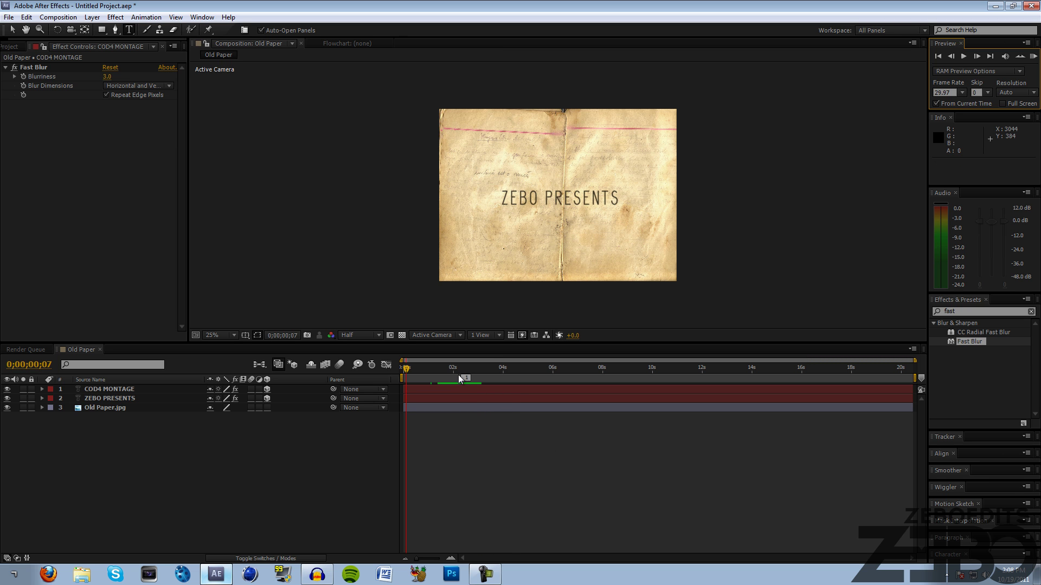
drag(458, 371, 240, 428)
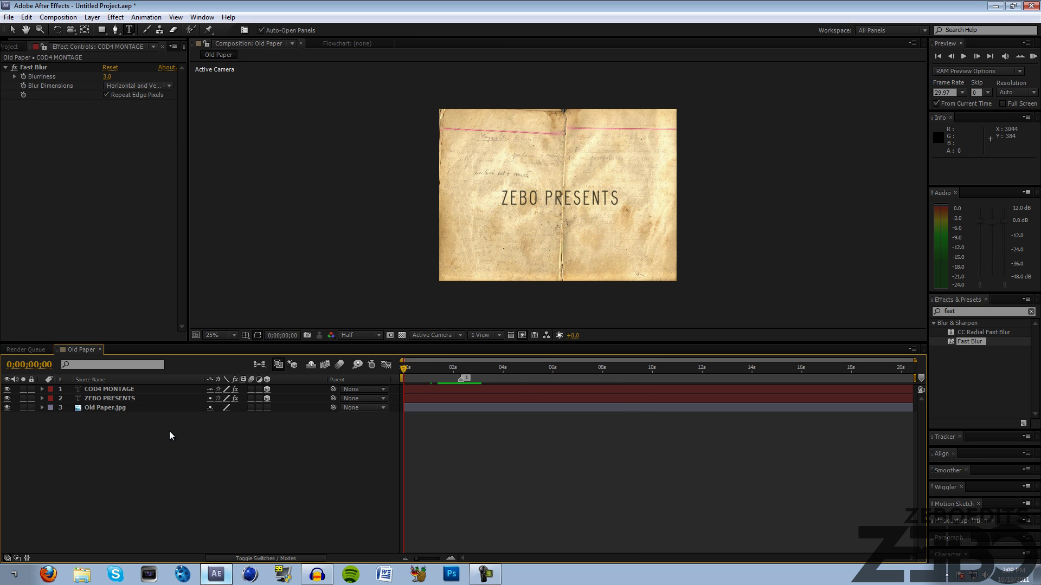
Step: Widen the left panel, show the Project panel and close the Old Paper timeline
drag(187, 153, 217, 153)
click(16, 43)
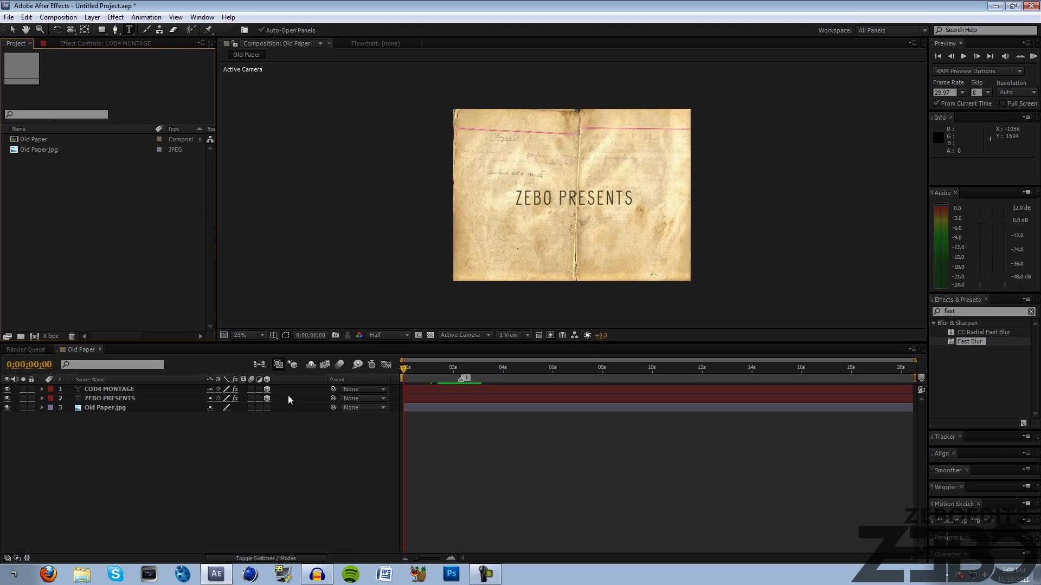
click(230, 470)
click(100, 350)
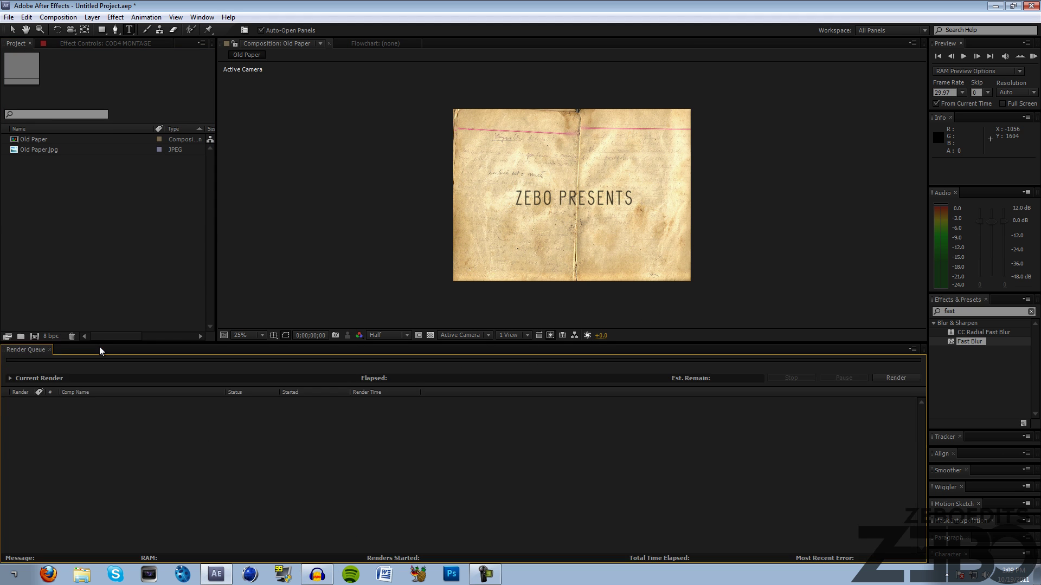
Step: Build the Old Paper 2 composition from Old Paper.jpg and move to 0;00;02;33
click(89, 275)
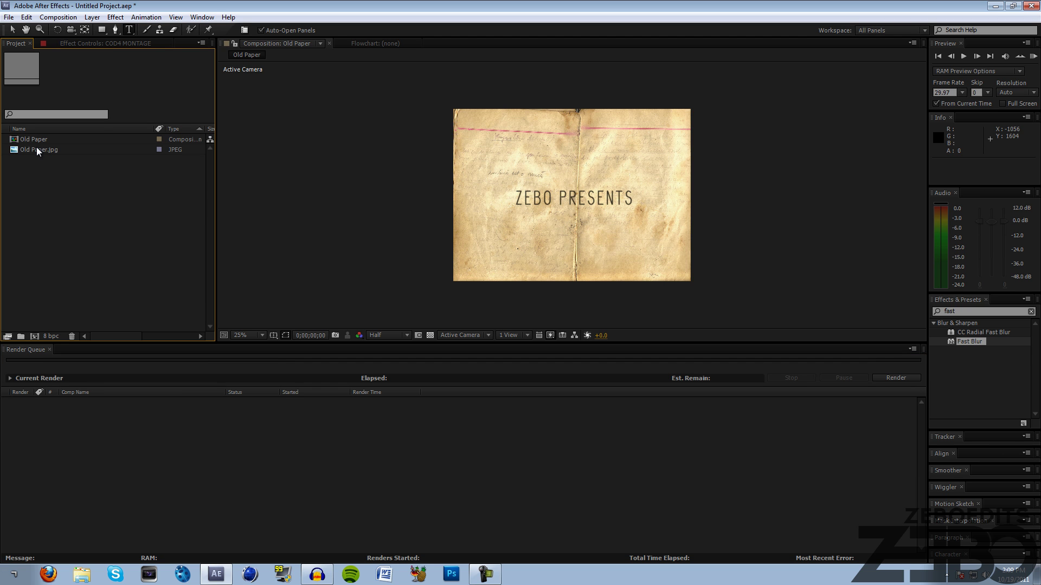
click(37, 149)
click(56, 175)
drag(52, 152, 37, 336)
drag(438, 370, 467, 366)
Step: At 0;00;01;33, add a horizontal text layer on the paper reading 'ZERO PRESENTS'
click(441, 367)
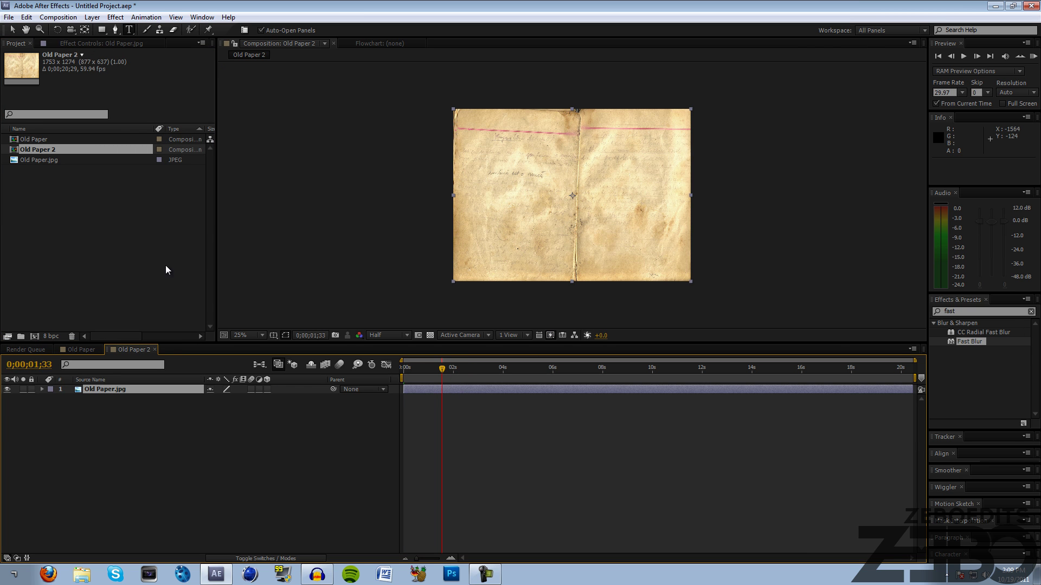
click(99, 444)
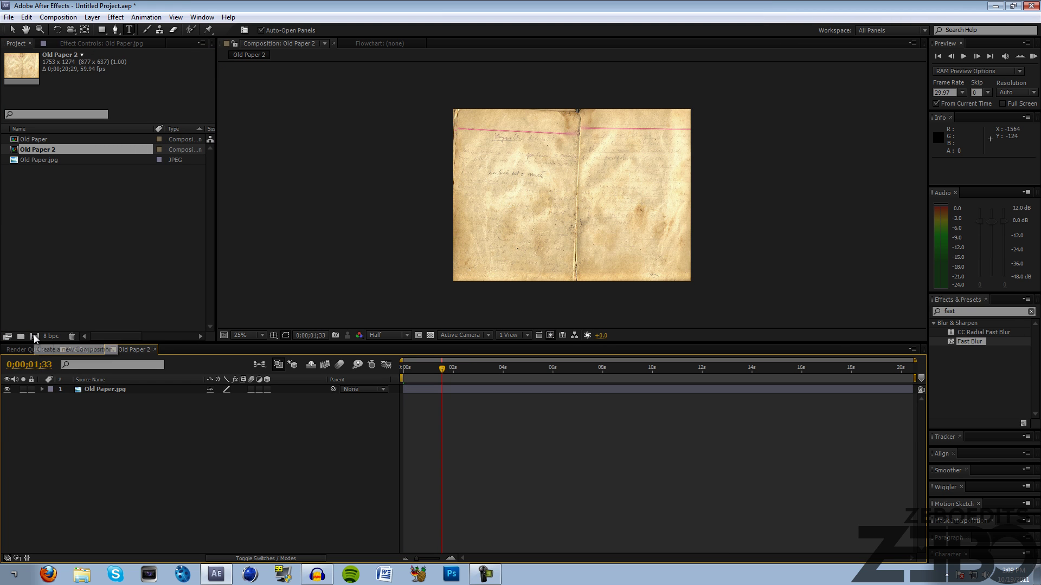
click(131, 30)
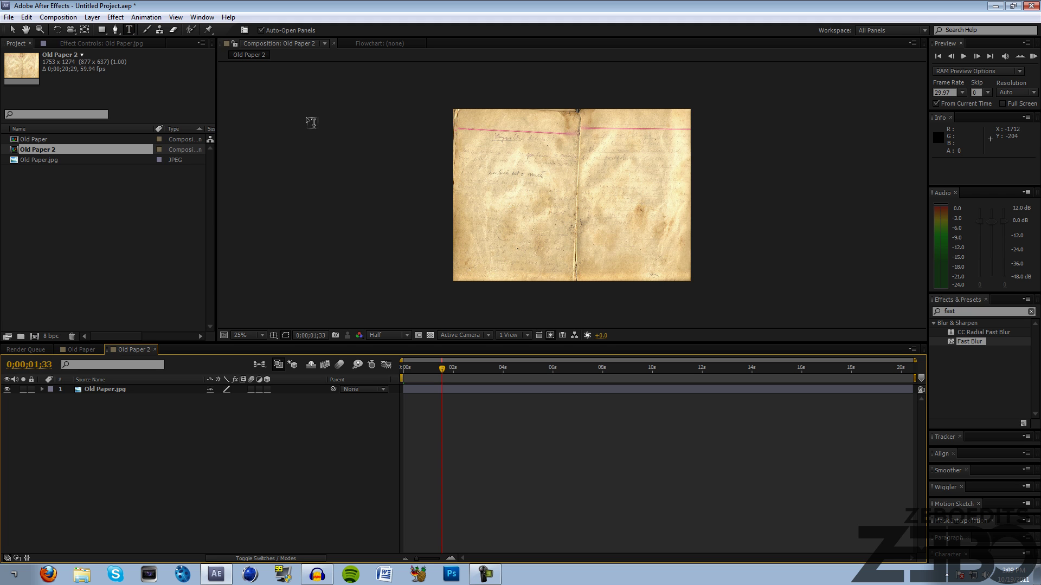
click(527, 187)
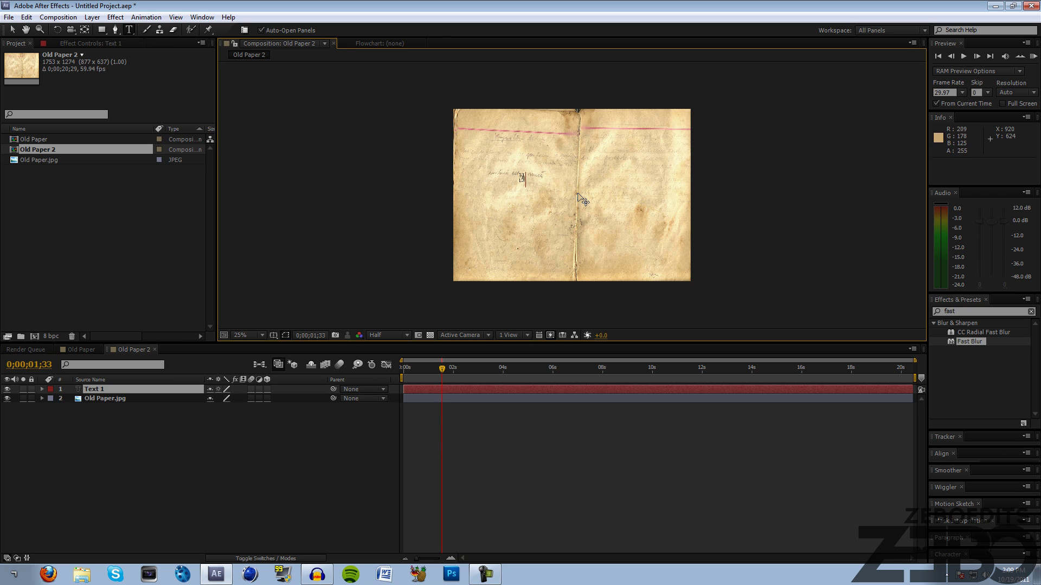
text(ZERO PRESENTS)
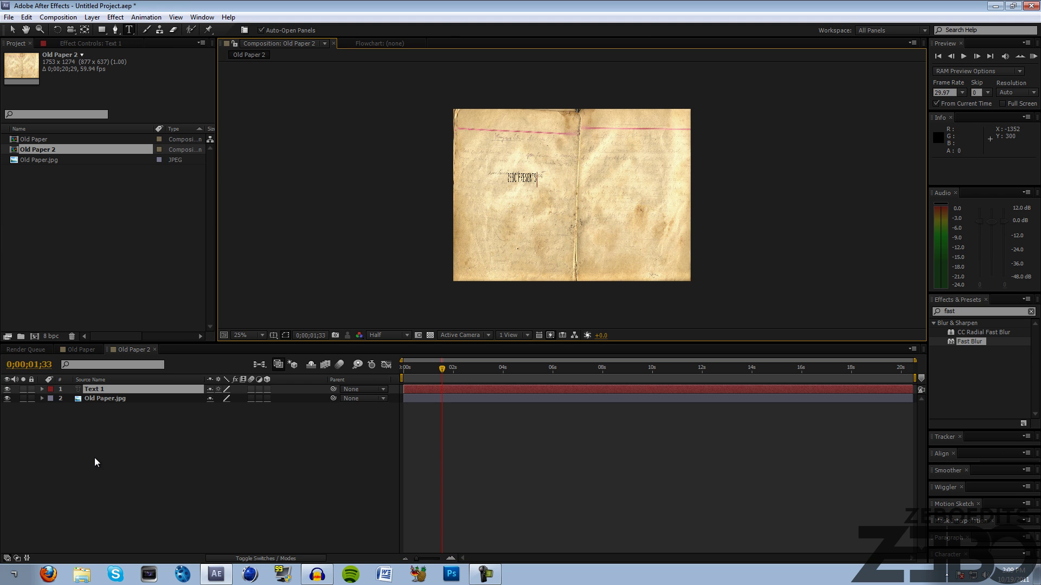
Step: Scale the title to 320% by 175% and move it toward the paper's centre
click(98, 389)
click(11, 30)
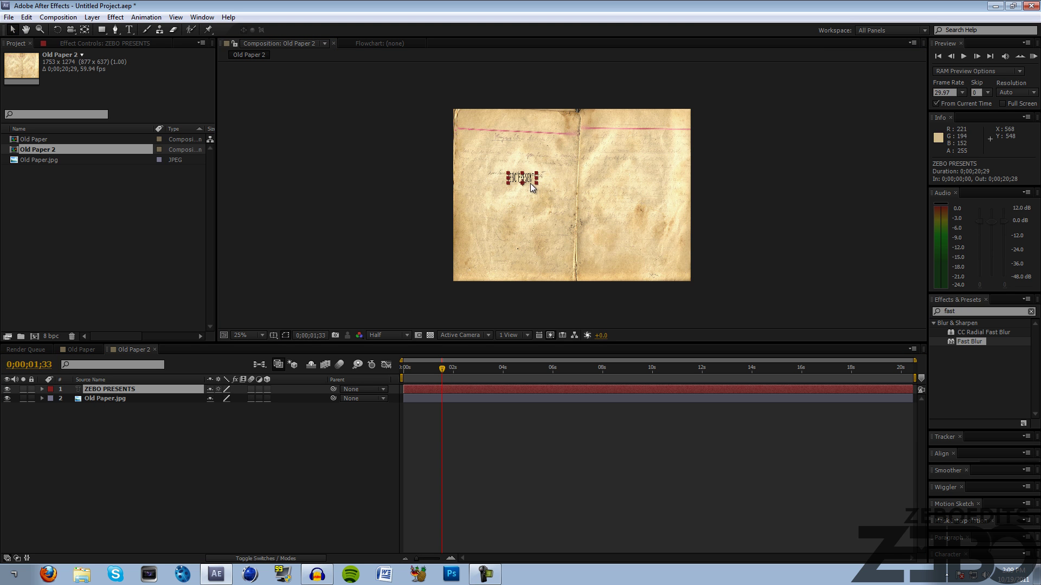
drag(538, 183, 594, 196)
click(602, 488)
Step: Browse the Effects & Presets search and categories without applying an effect
click(987, 312)
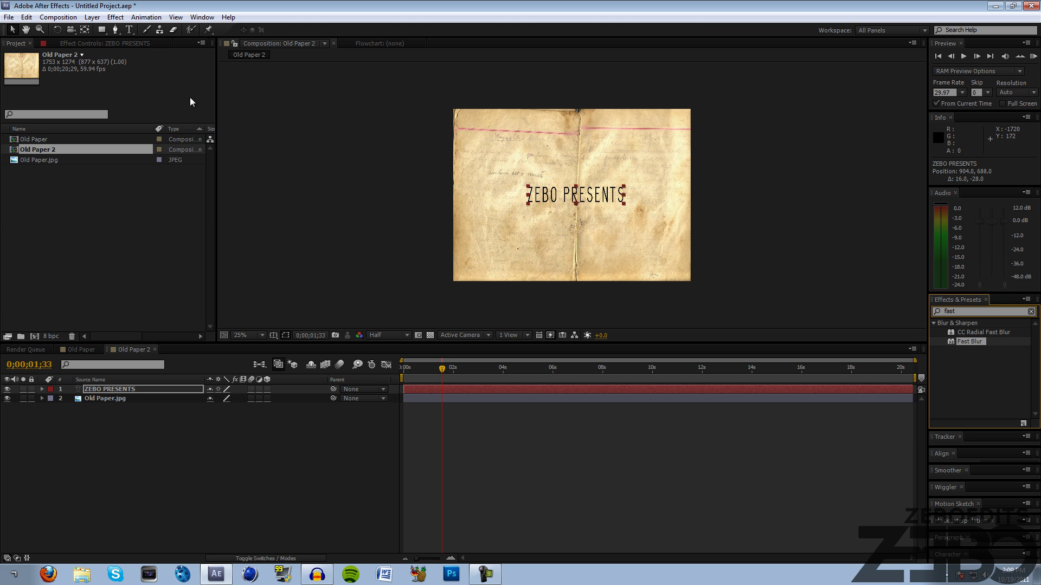
click(1002, 382)
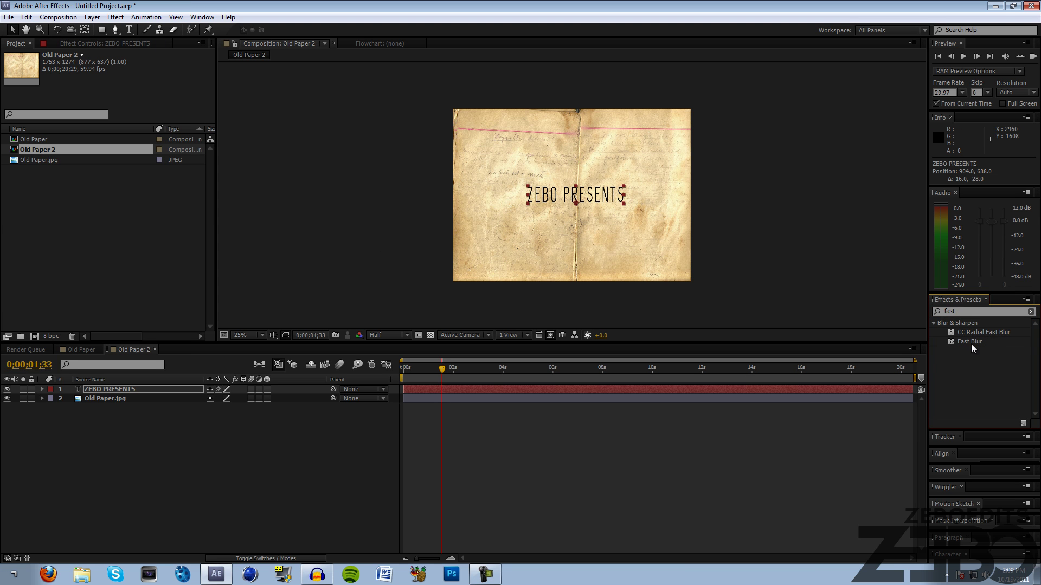
click(116, 18)
click(986, 353)
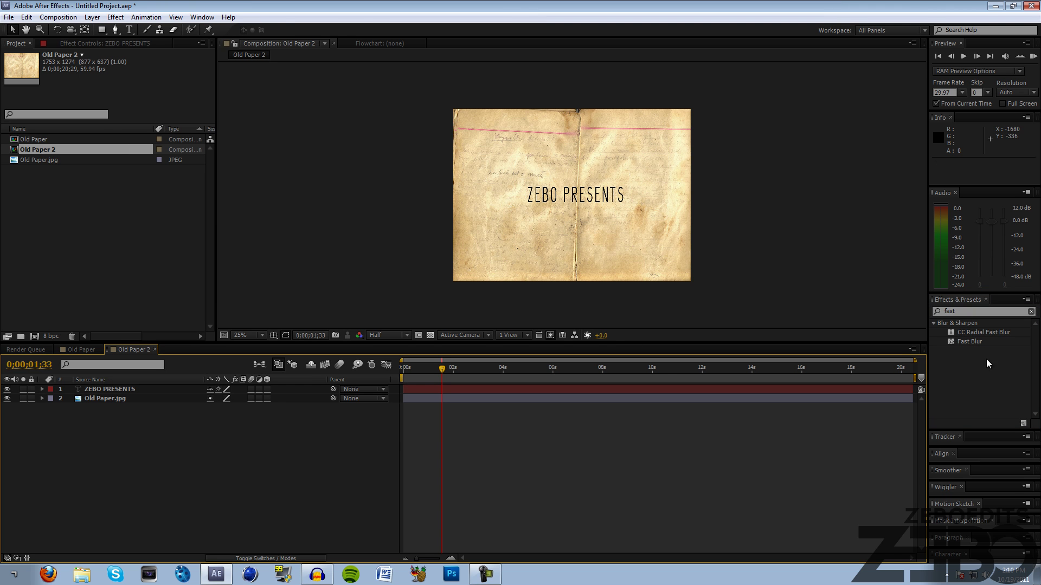
Step: Apply Fast Blur to the ZEBO PRESENTS layer with Blurriness 3.0
drag(978, 342, 106, 388)
click(123, 74)
text(3)
key(Return)
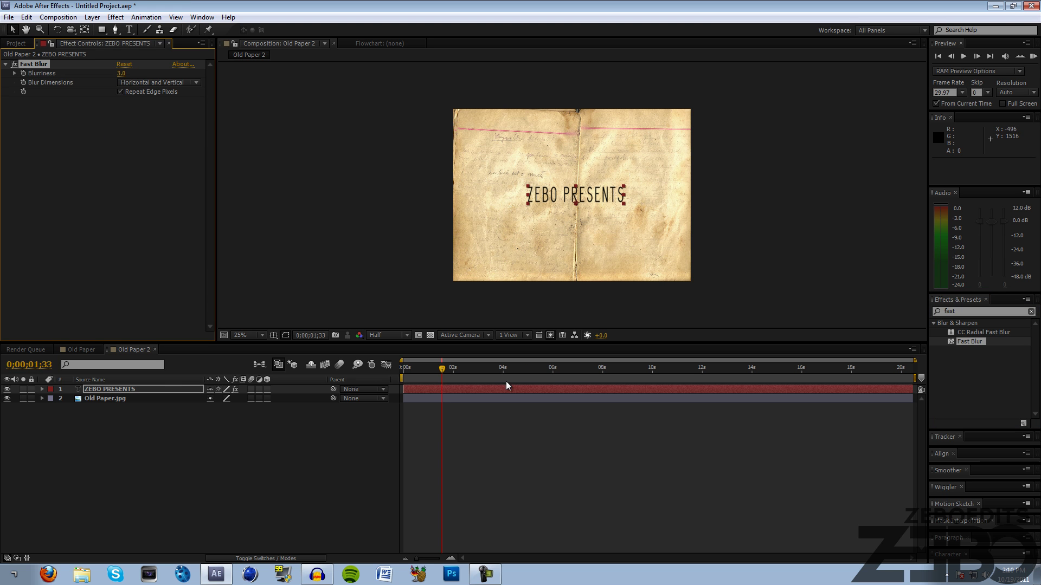
Step: Lower the title's Opacity to 75% and scrub to check the softened result
click(139, 388)
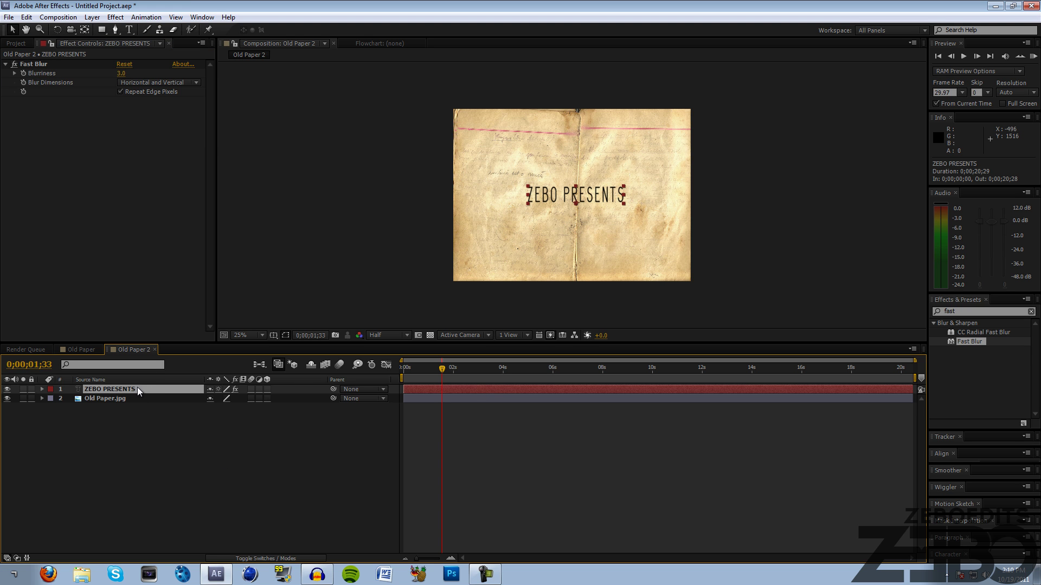
key(t)
click(216, 399)
text(75)
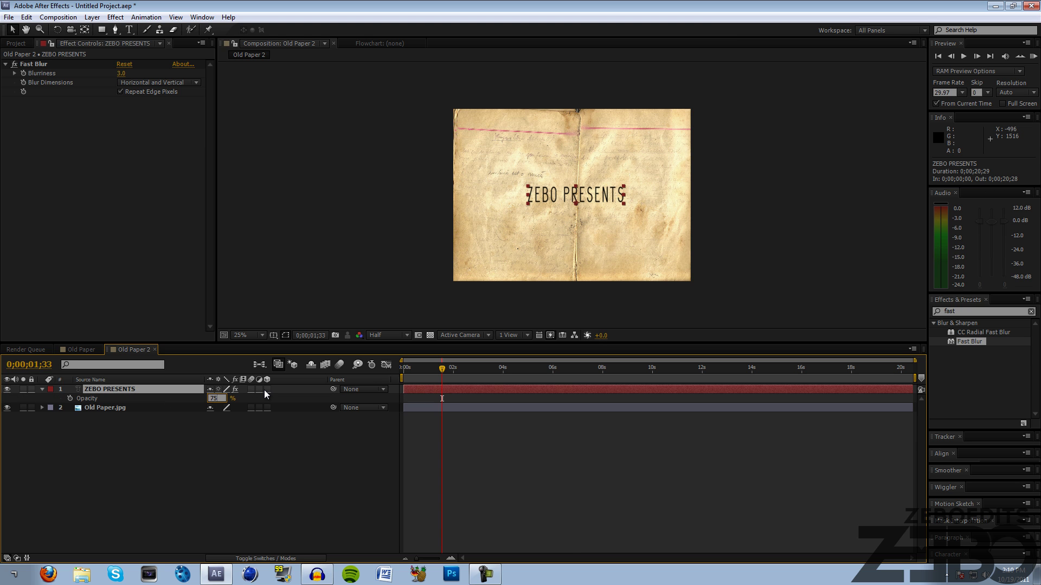
key(Return)
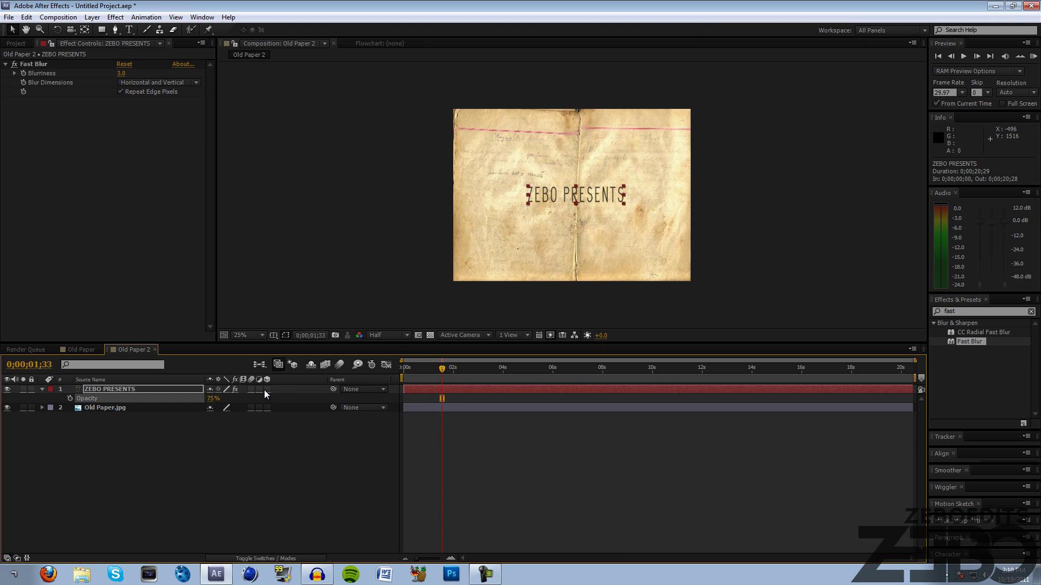
click(490, 457)
drag(434, 372, 388, 373)
click(40, 389)
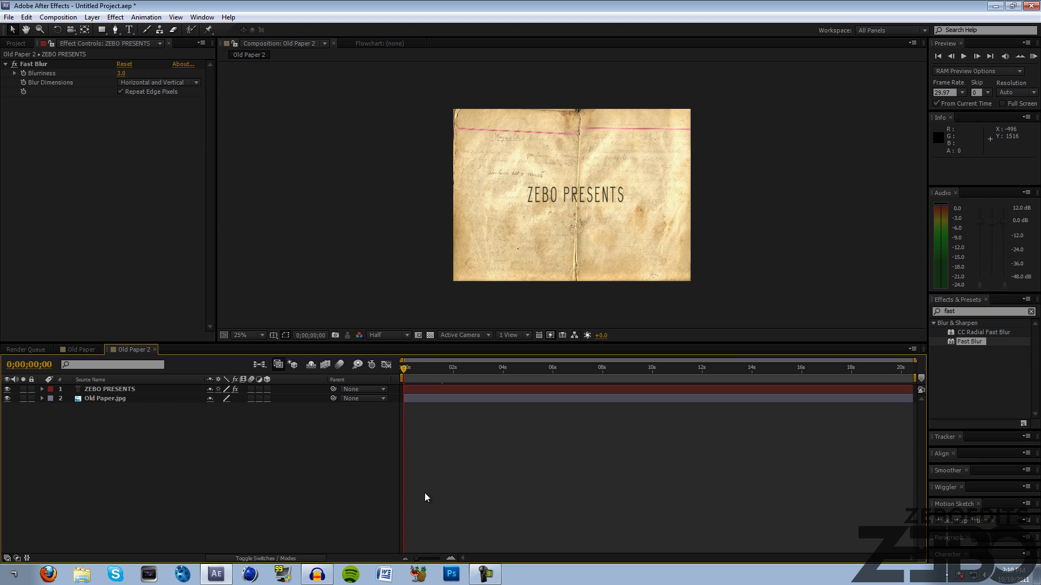
Step: Make ZEBO PRESENTS a 3D layer via Layer > 3D Layer, undoing an accidental nudge
drag(421, 369, 372, 357)
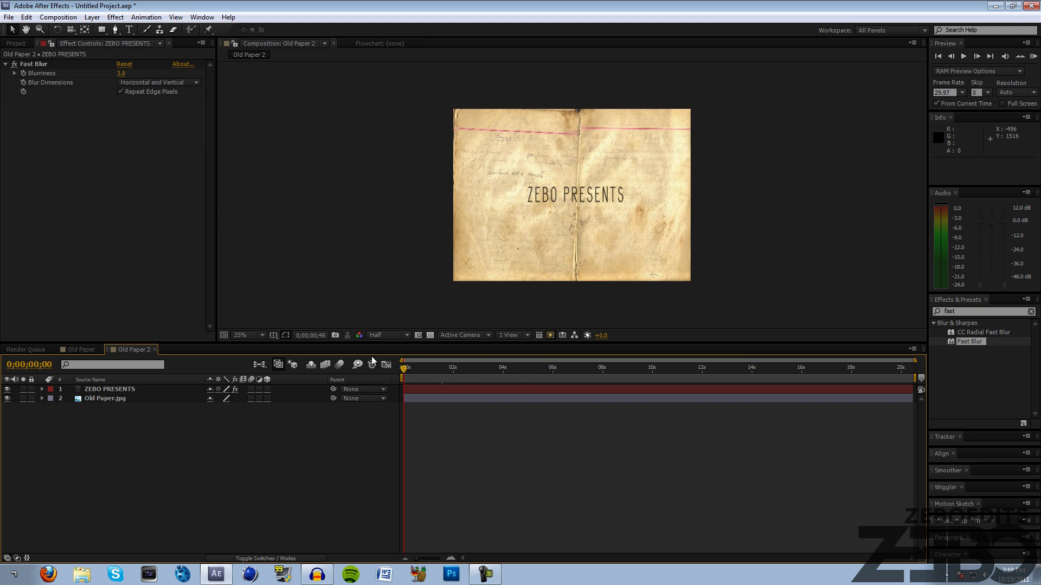
click(113, 388)
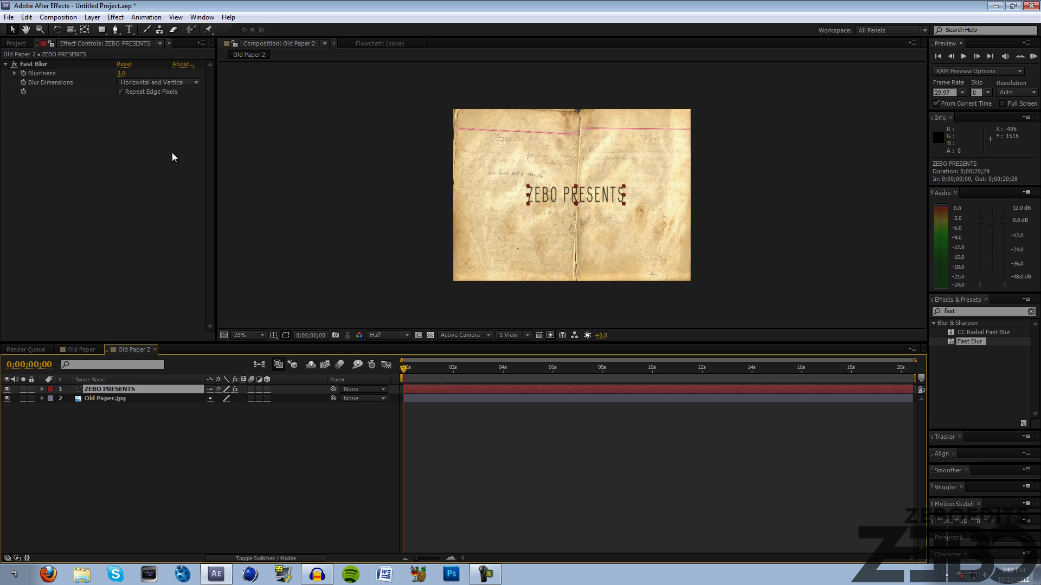
click(93, 18)
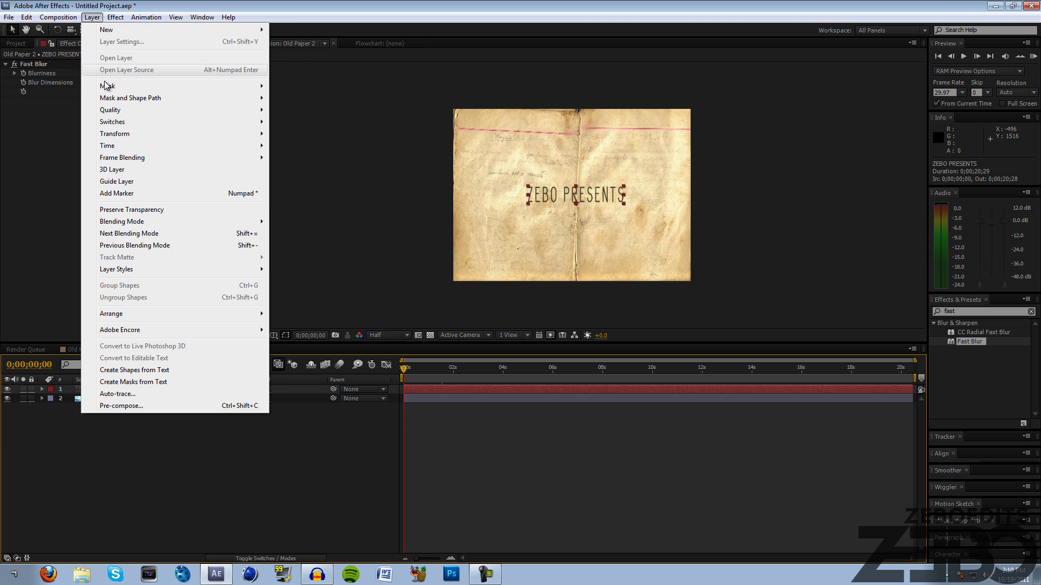
click(125, 169)
drag(574, 194, 577, 193)
key(Up)
key(Up)
key(Up)
key(Up)
key(Up)
key(Up)
key(Up)
key(Up)
key(Up)
key(Up)
key(Up)
key(Up)
key(Up)
key(Up)
key(Up)
key(Up)
key(Up)
key(Up)
key(Up)
key(Up)
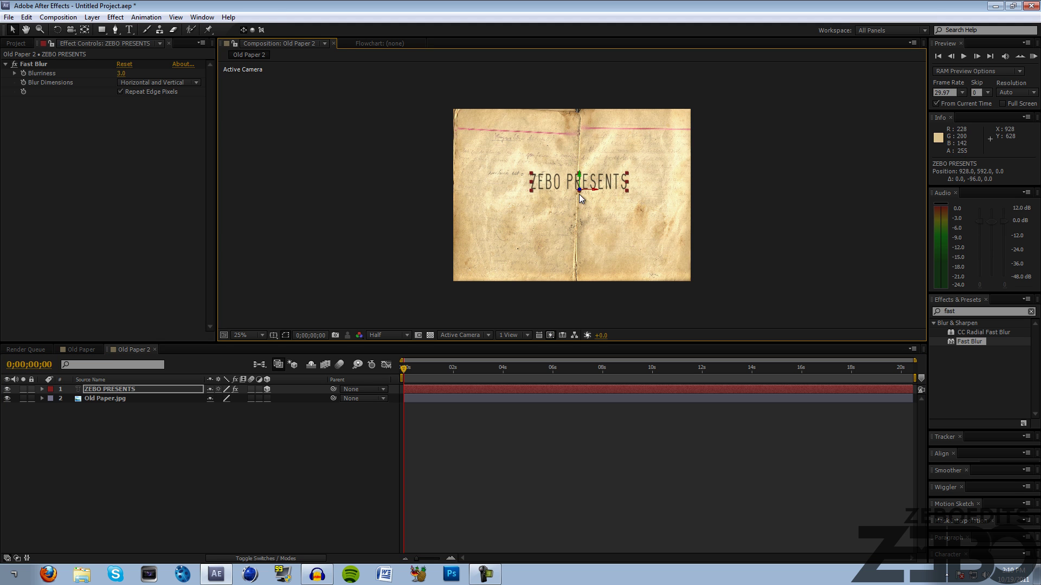
key(ctrl+z)
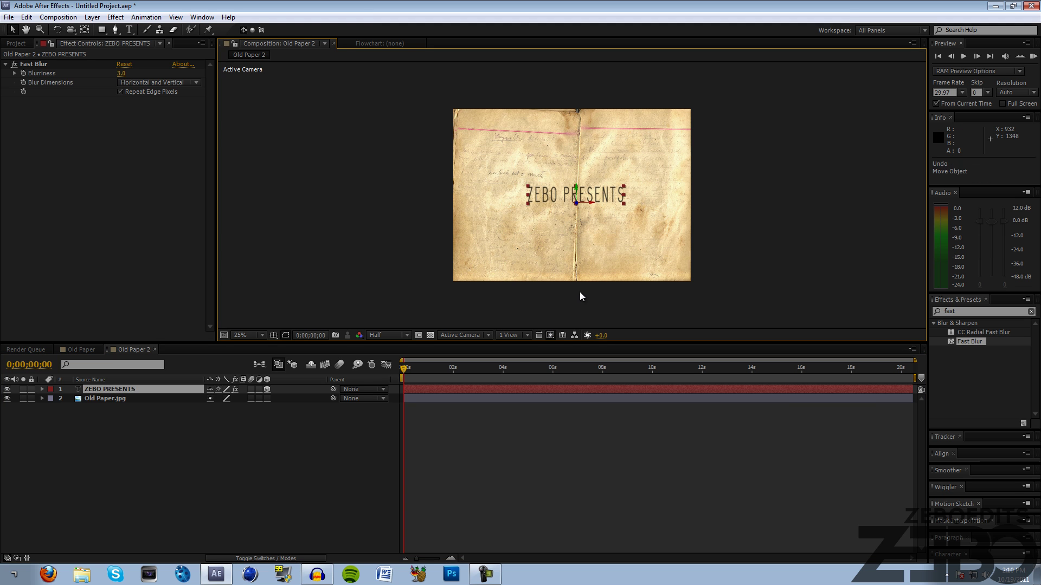
click(445, 476)
drag(415, 371, 448, 369)
click(119, 386)
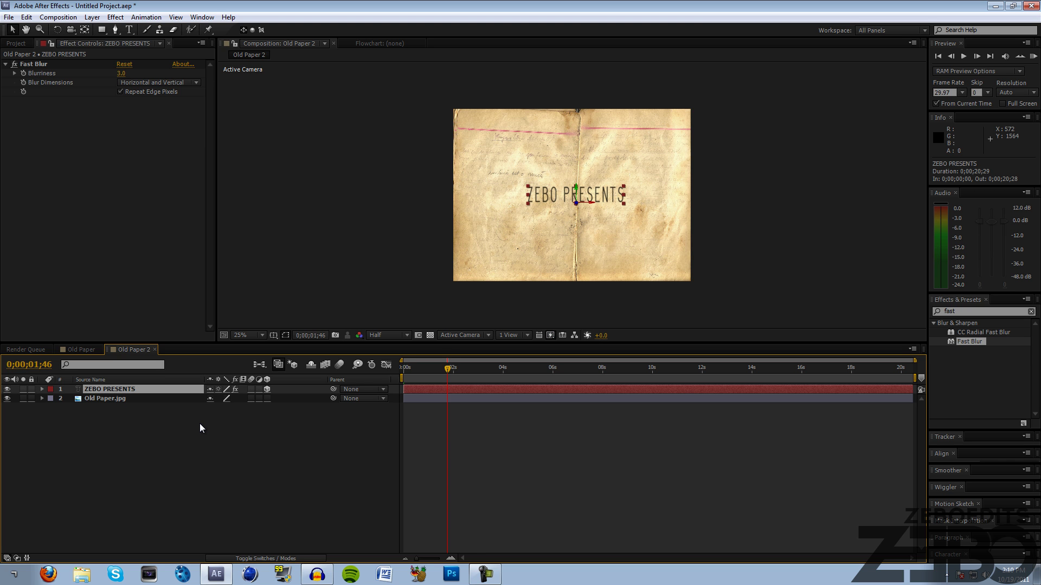
Step: Add Orientation and X, Y, Z Rotation keyframes near the one-second mark
key(r)
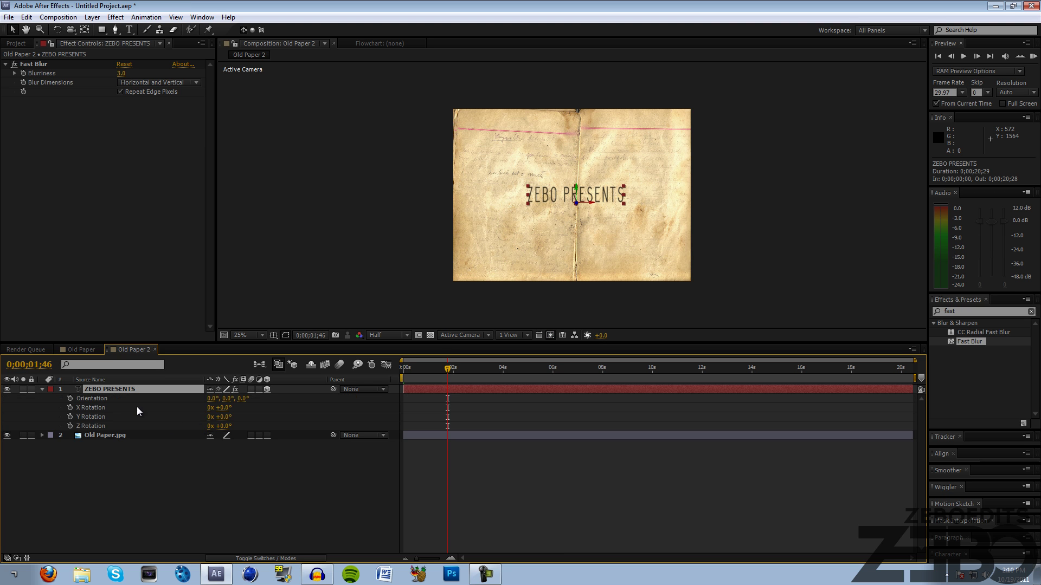
drag(406, 369, 428, 369)
click(69, 399)
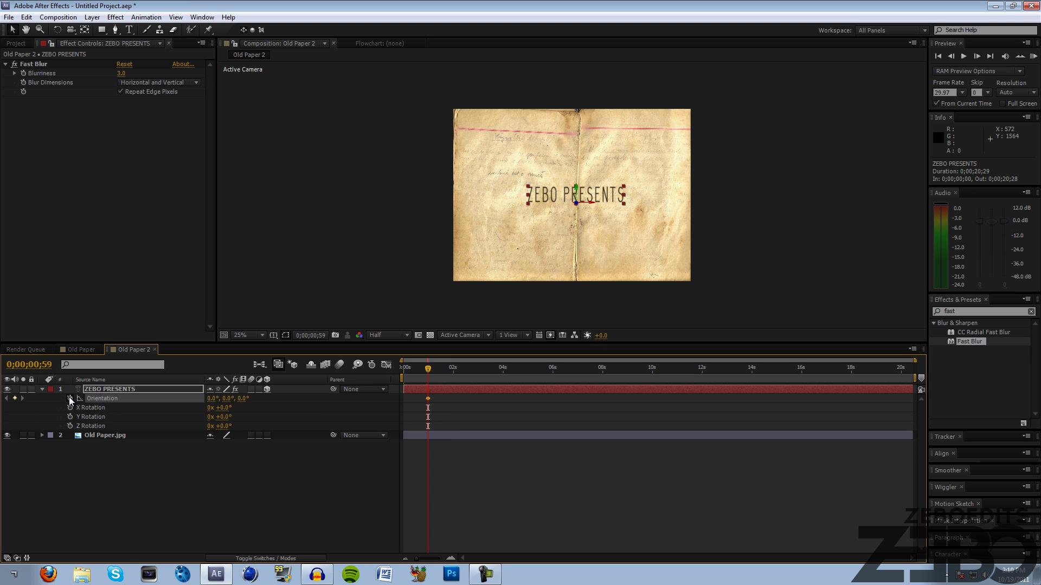
click(70, 407)
click(69, 417)
click(70, 426)
Step: Set Y Rotation to 90° around 0;00;01;58 so the text turns edge-on
drag(448, 372, 441, 374)
click(201, 490)
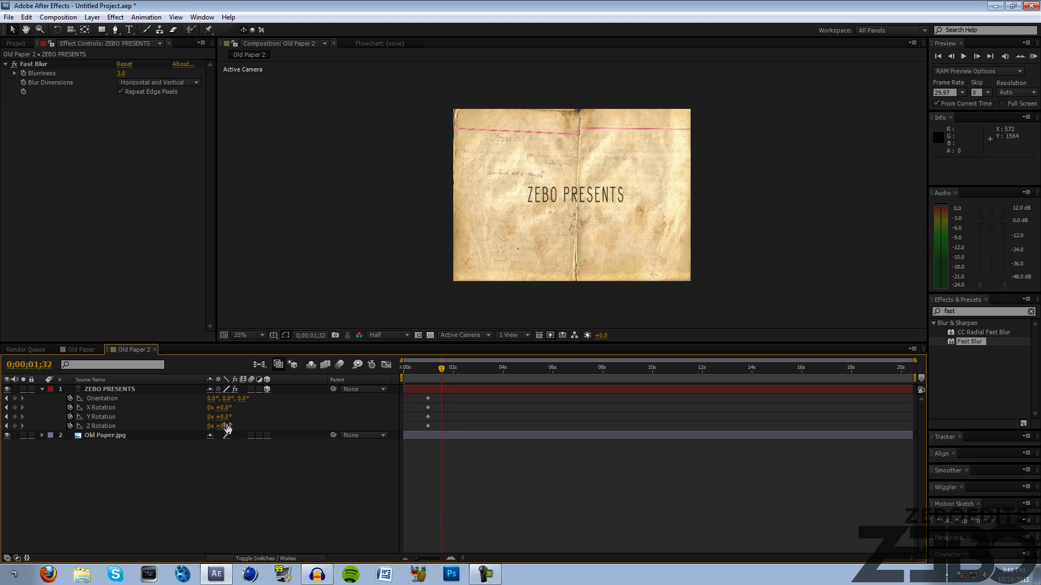
drag(448, 369, 453, 368)
drag(222, 417, 271, 415)
click(225, 417)
text(90)
key(Return)
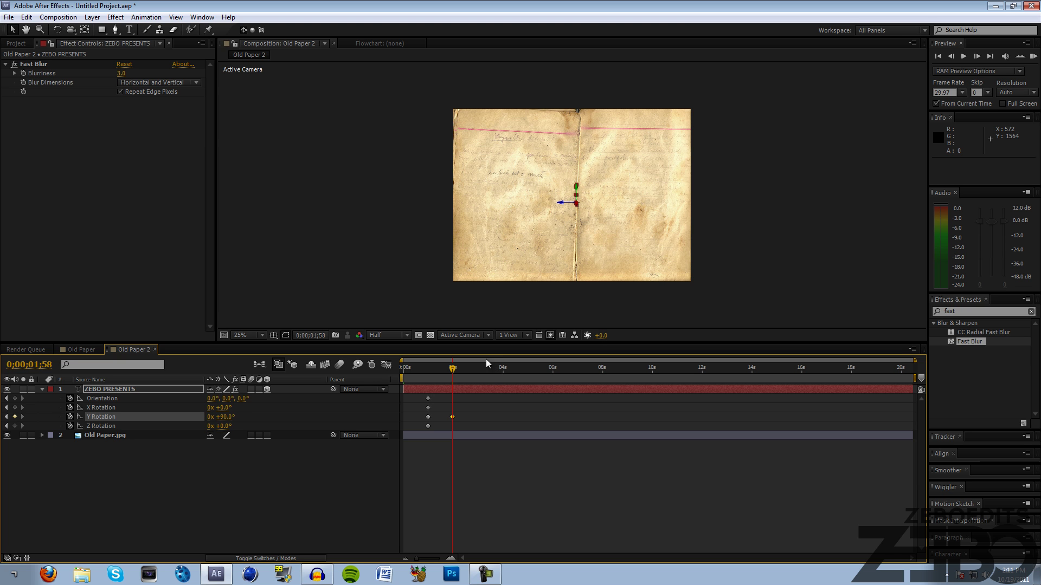
mouse_move(434, 368)
mouse_down()
mouse_move(415, 367)
mouse_move(460, 368)
mouse_move(418, 368)
mouse_up()
click(477, 486)
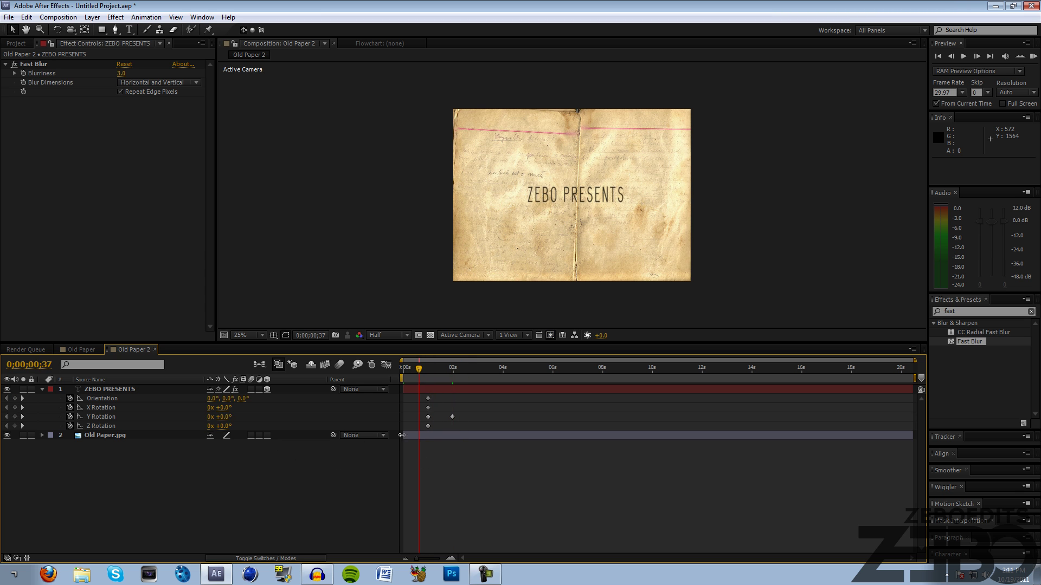
Step: Duplicate the ZEBO PRESENTS layer with Ctrl+C and Ctrl+V
click(123, 390)
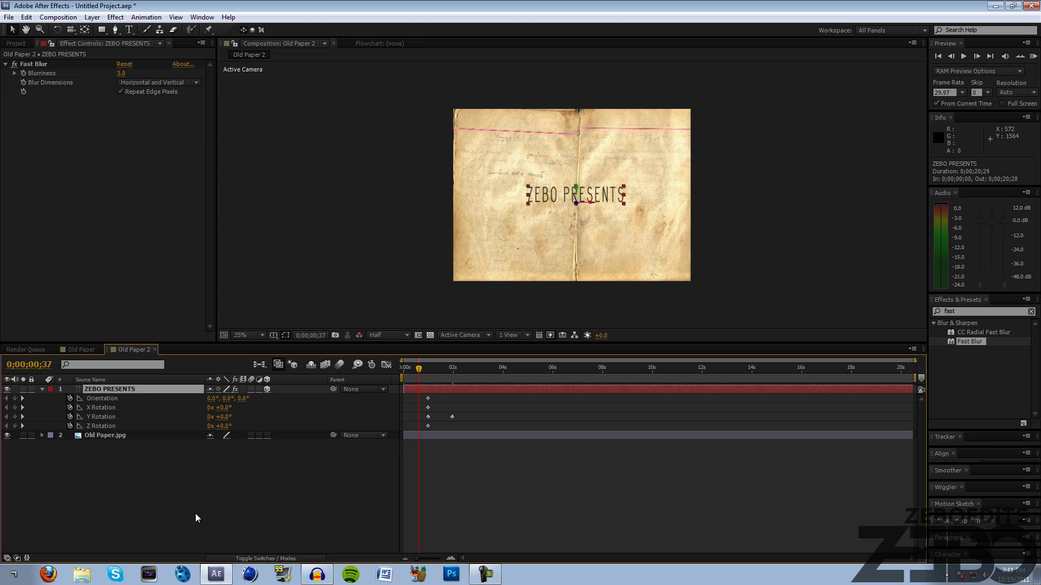
key(ctrl+c)
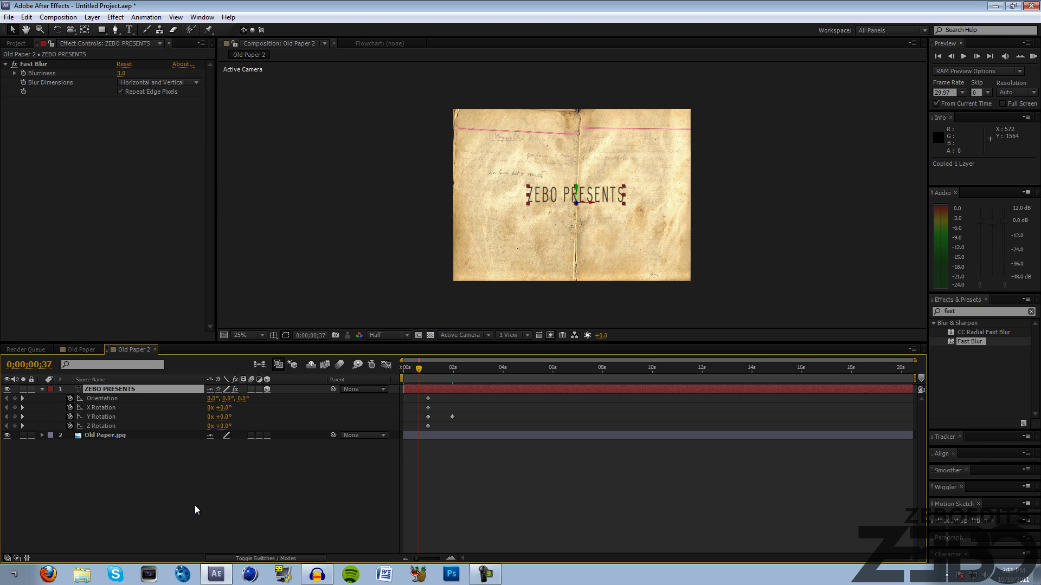
key(ctrl+v)
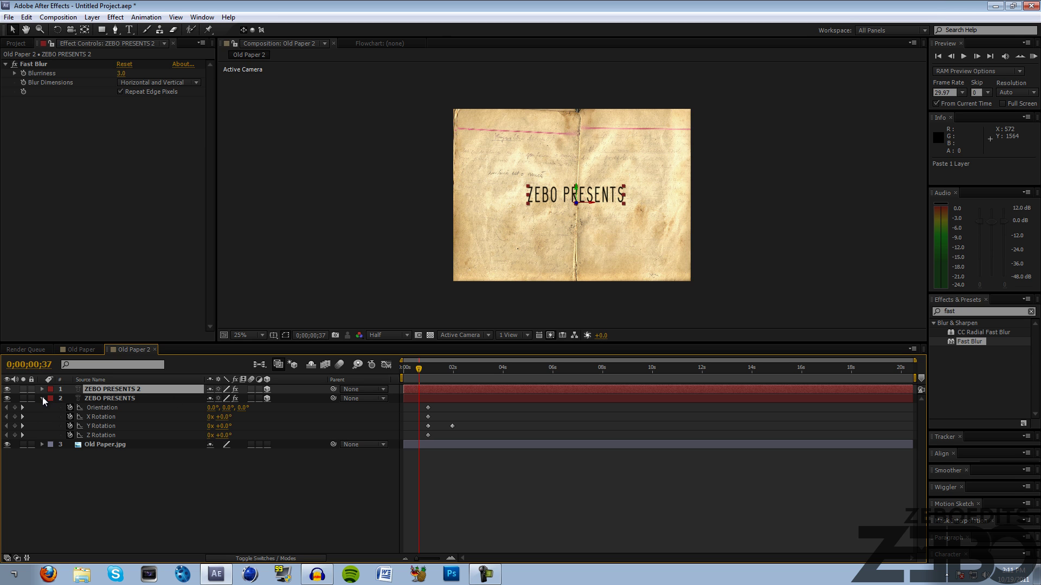
mouse_move(412, 369)
mouse_down()
mouse_move(453, 371)
mouse_move(428, 371)
mouse_up()
click(470, 457)
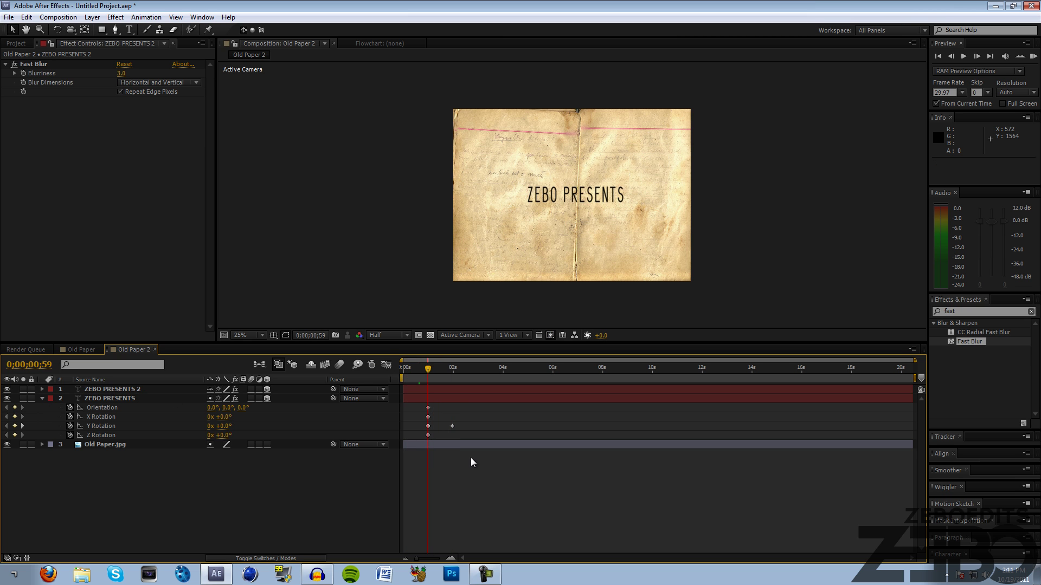
Step: Hide the original, show layer names, and select the copy's rotation keyframes
click(8, 400)
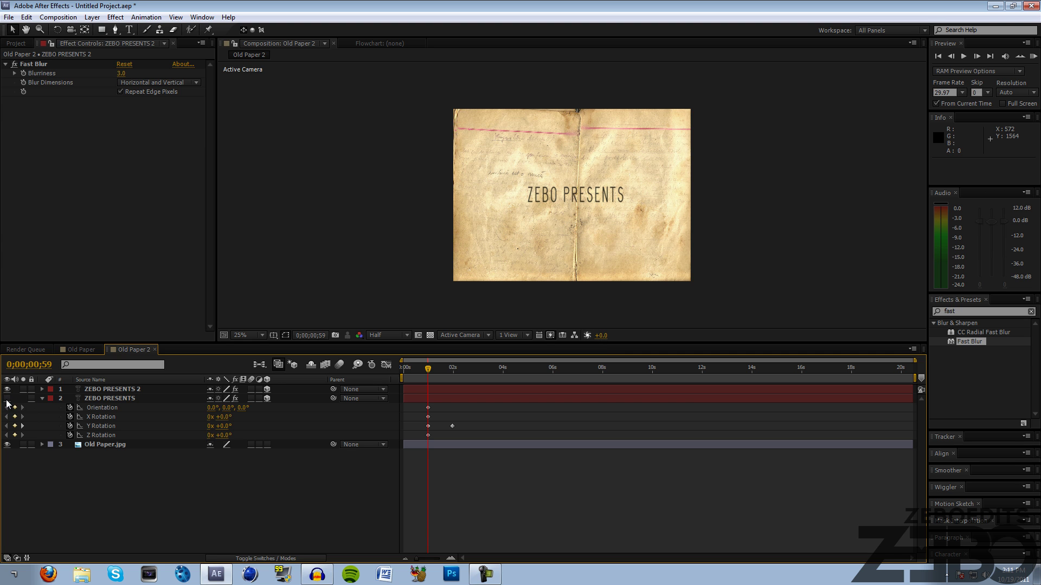
click(42, 398)
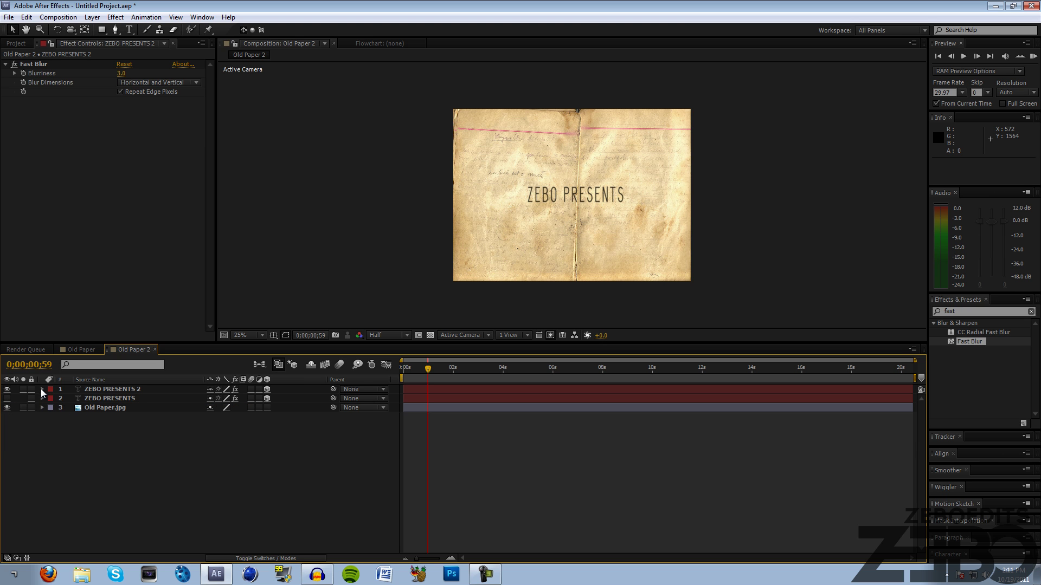
click(90, 383)
click(109, 388)
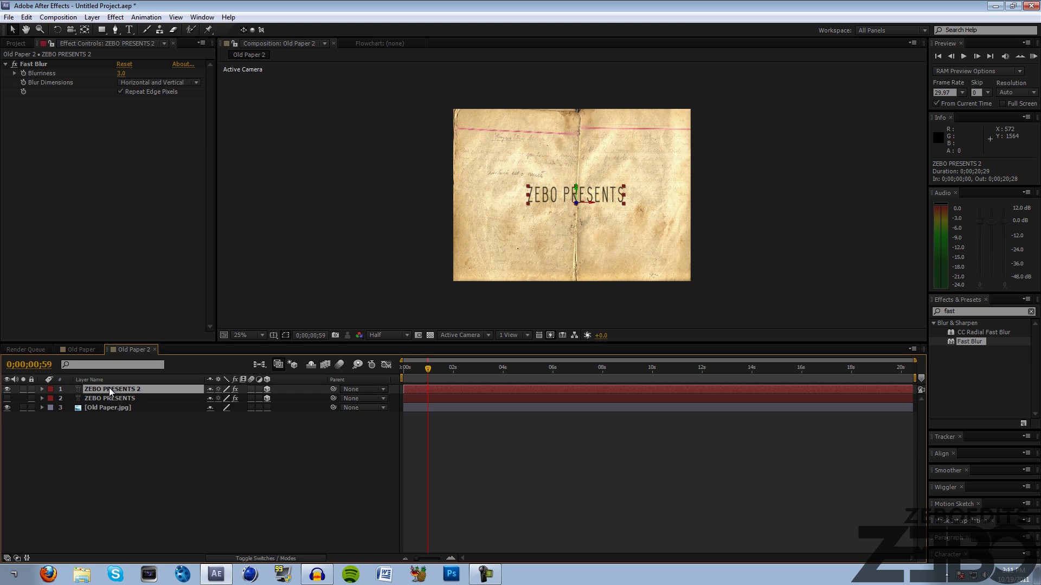
key(u)
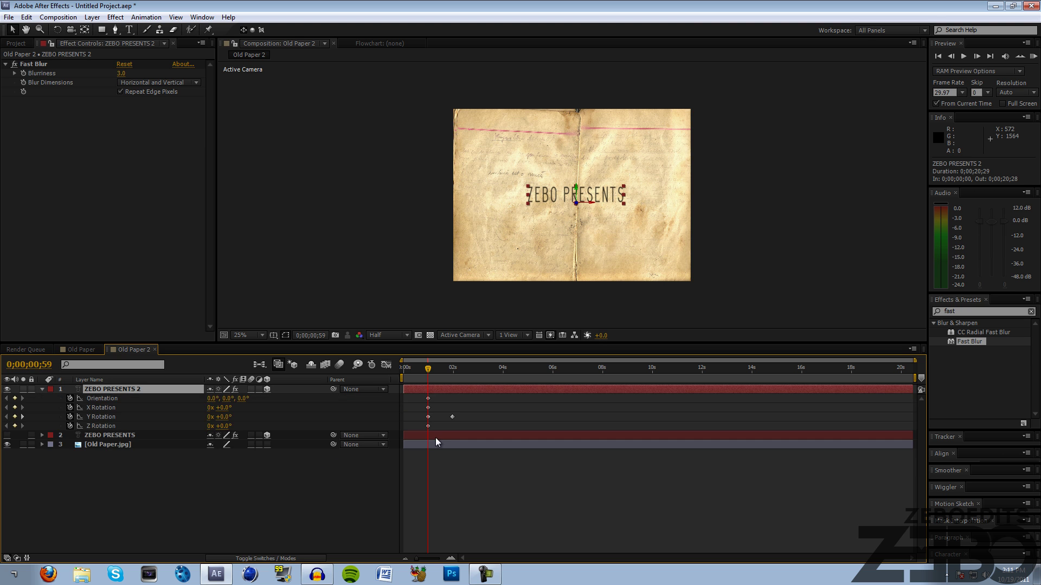
drag(472, 427, 415, 398)
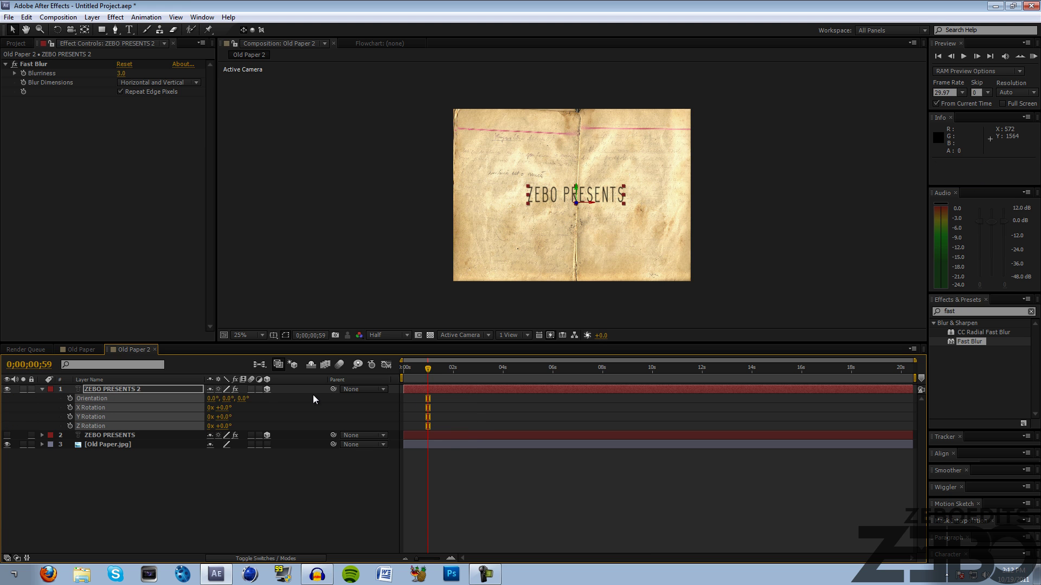
click(125, 436)
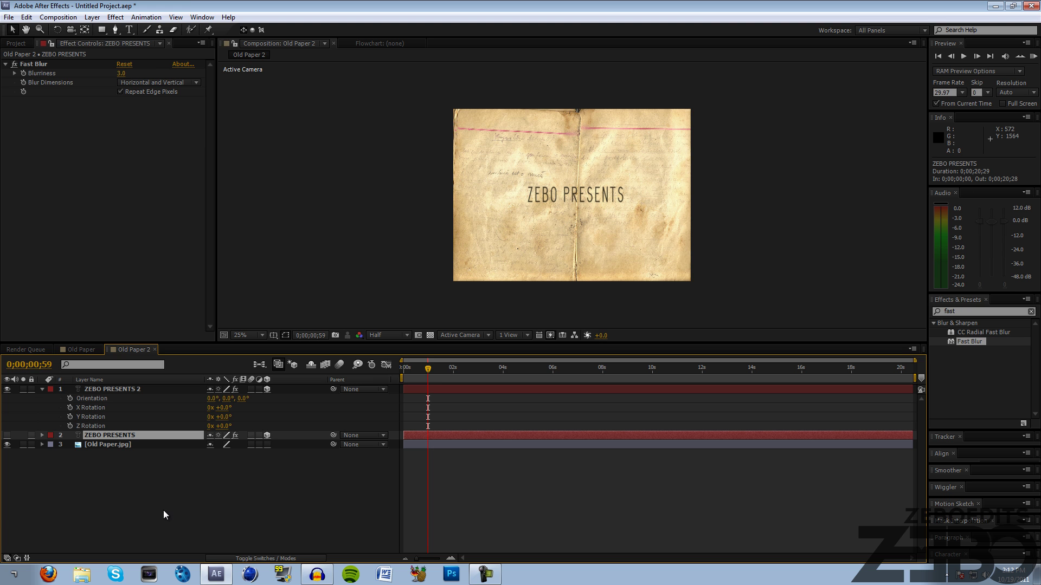
Step: Locate the original's 0;00;01;58 Y Rotation keyframe on a zoomed-in timeline
key(ctrl+v)
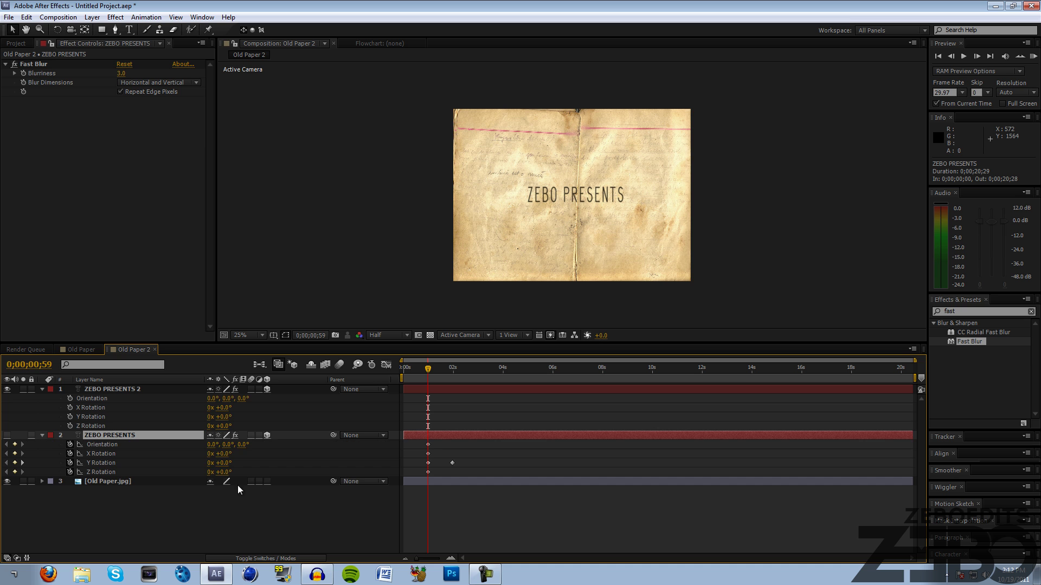
click(453, 374)
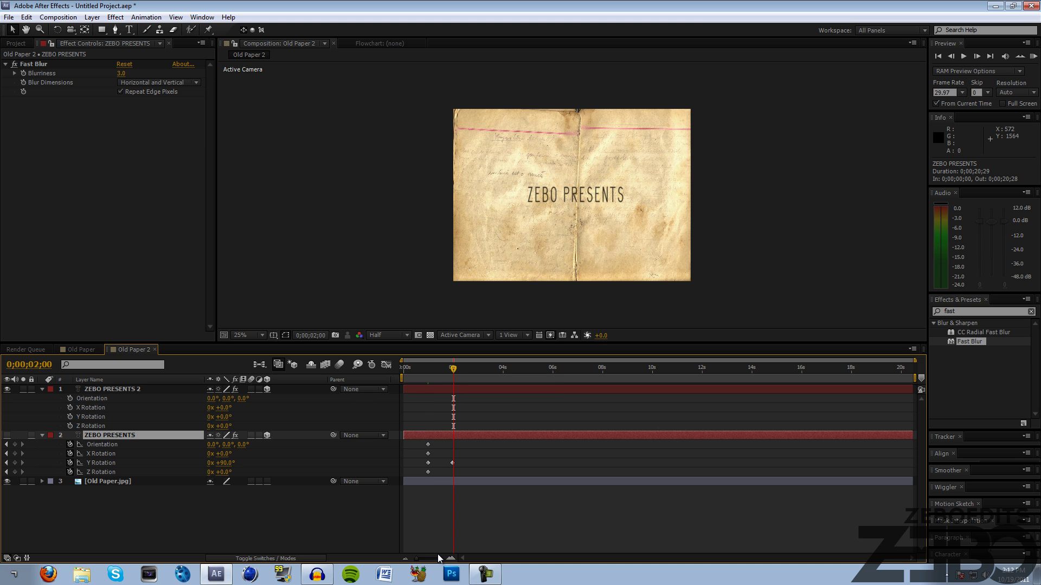
click(450, 369)
mouse_move(450, 369)
mouse_down()
mouse_move(431, 367)
mouse_move(451, 368)
mouse_up()
drag(430, 565, 436, 564)
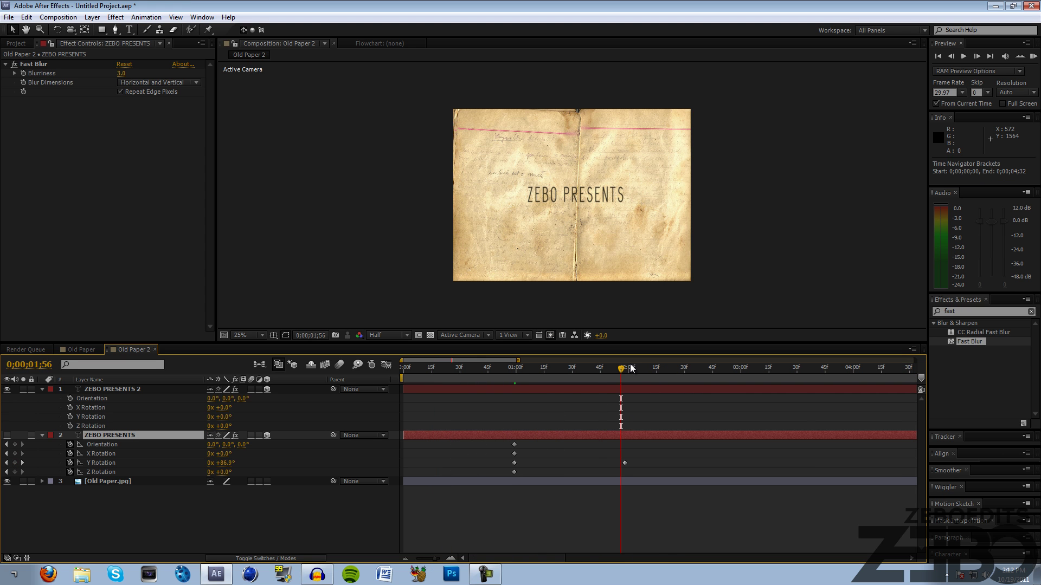
drag(631, 369, 625, 369)
click(7, 436)
click(7, 436)
Step: Add composition marker 1 at 0;00;01;58
key(shift+1)
drag(429, 558, 419, 560)
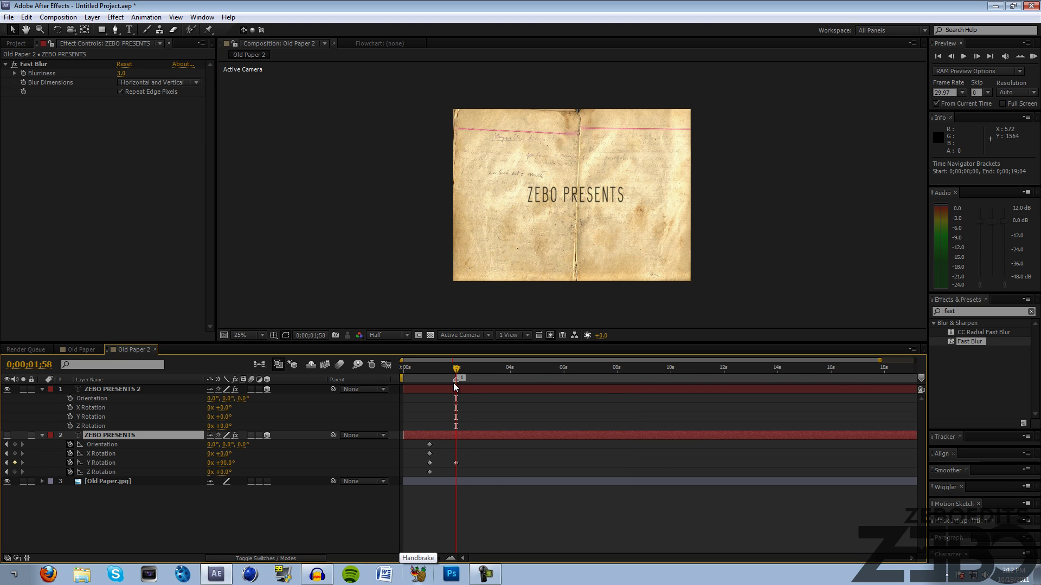
click(94, 389)
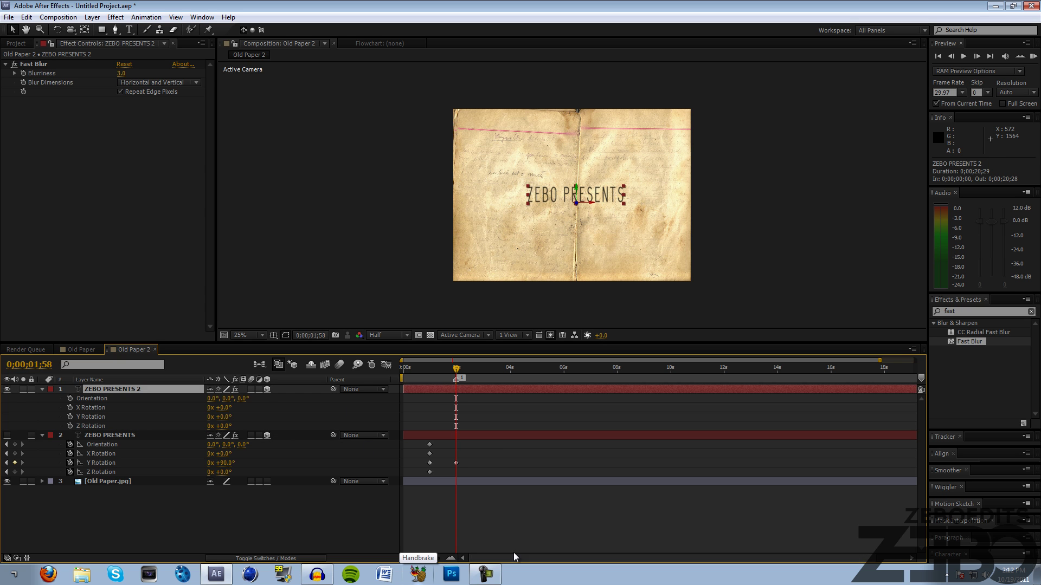
click(563, 507)
drag(425, 562, 436, 561)
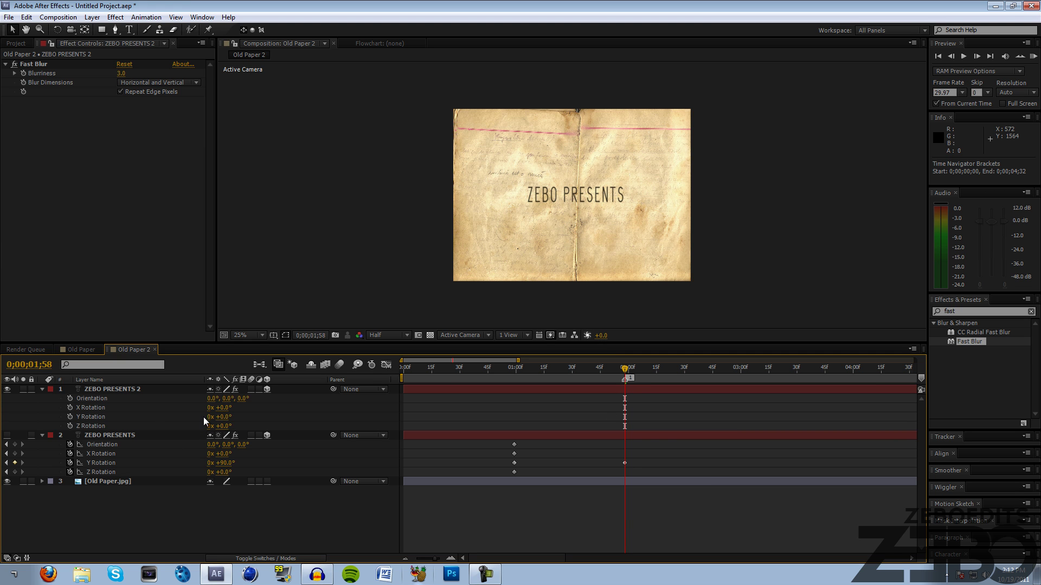
Step: Keyframe the copy's Y Rotation at 90° at 0;00;01;58 and unhide the original title
click(222, 417)
text(90)
key(Return)
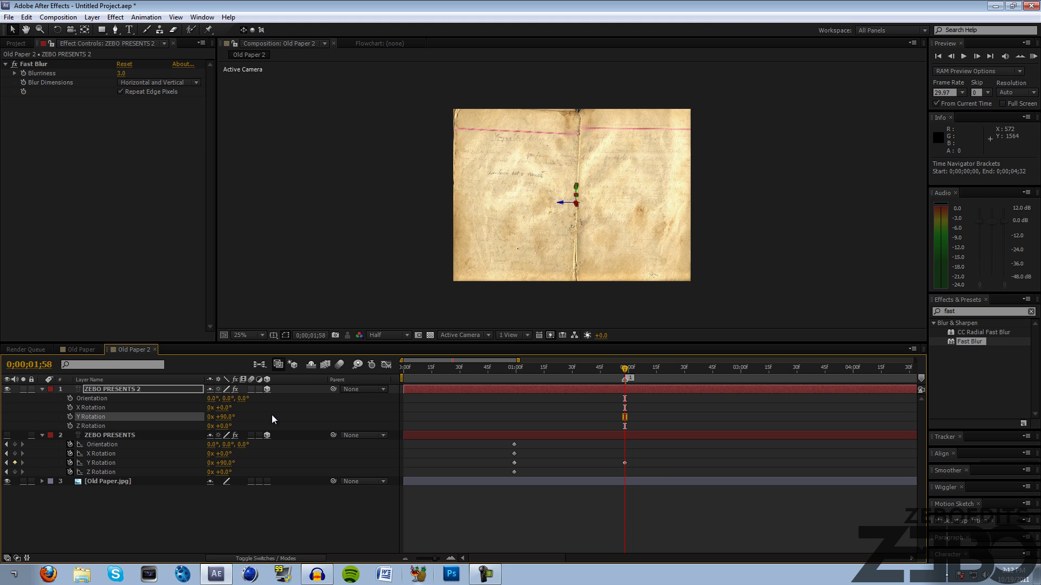
click(69, 416)
drag(434, 562, 424, 560)
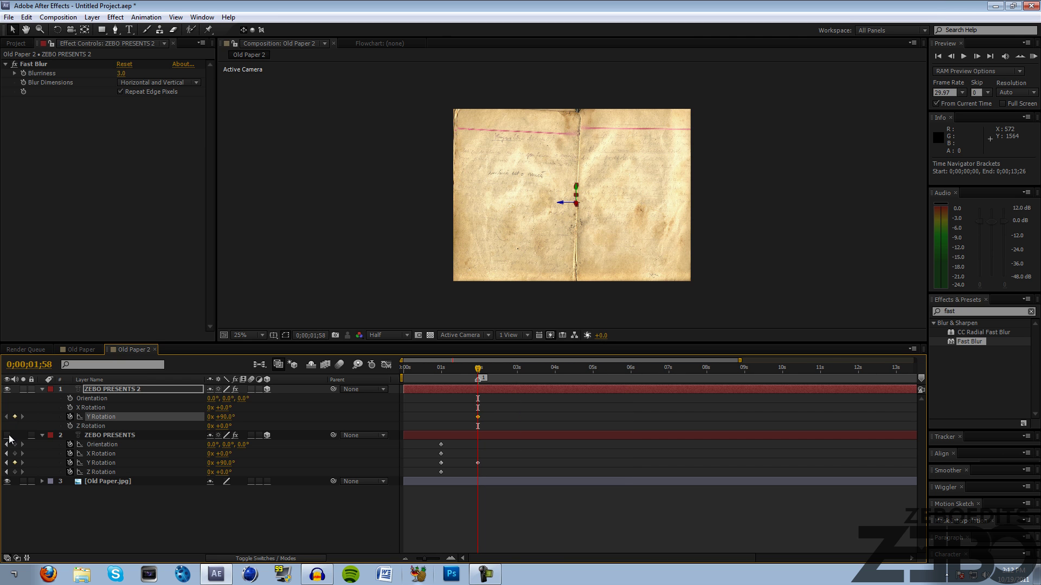
click(8, 435)
drag(439, 372, 479, 370)
click(531, 463)
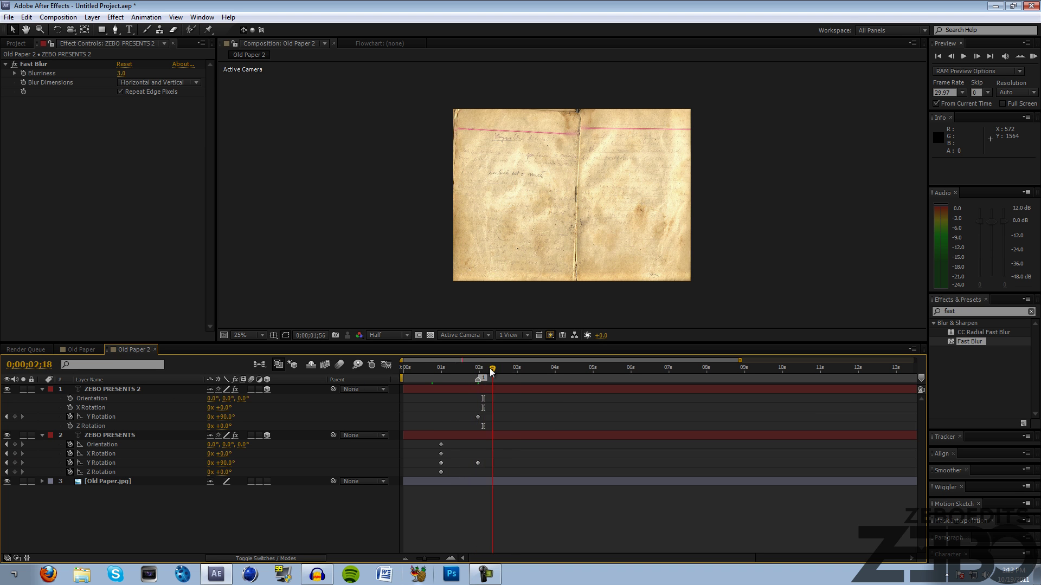
Step: Set the copy's Y Rotation to 360° near 0;00;02;41 and preview the spin
drag(478, 370, 505, 362)
click(226, 417)
text(360)
key(Return)
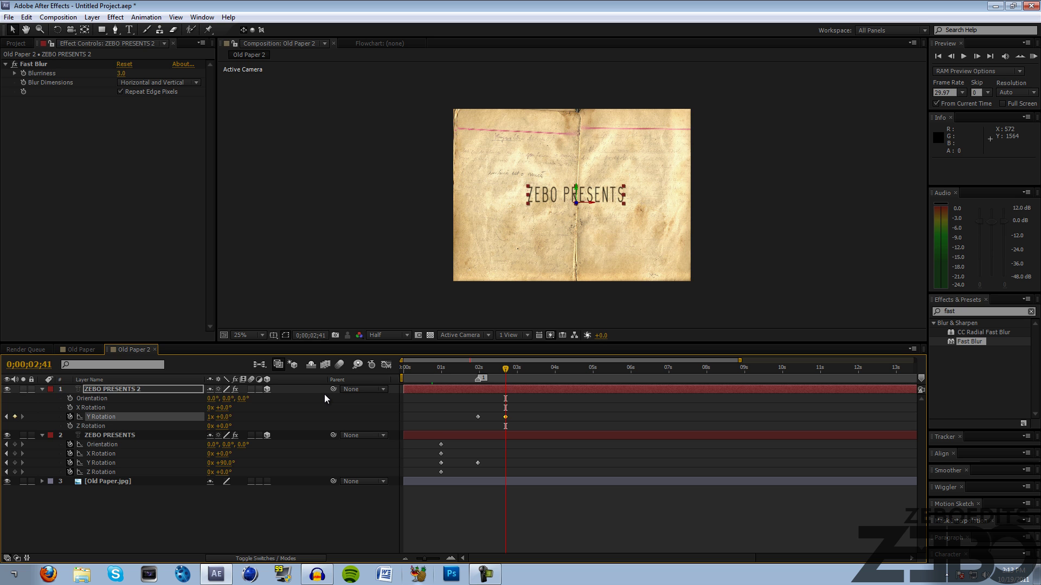
click(477, 501)
drag(455, 368, 504, 369)
Step: Retype the ZEBO PRESENTS 2 text as 'A TUTORIAL' and preview the animation
click(128, 389)
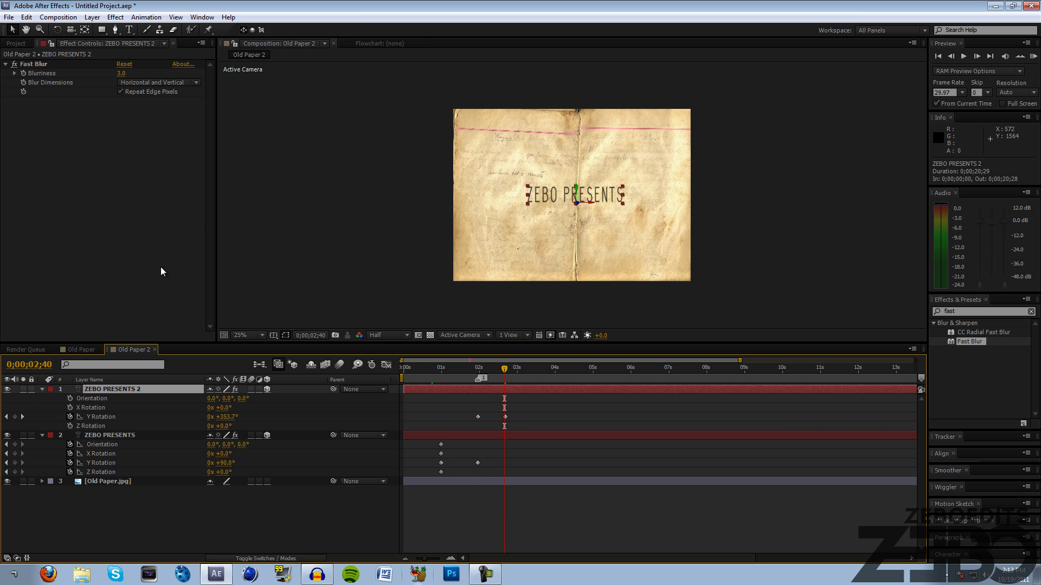
click(129, 29)
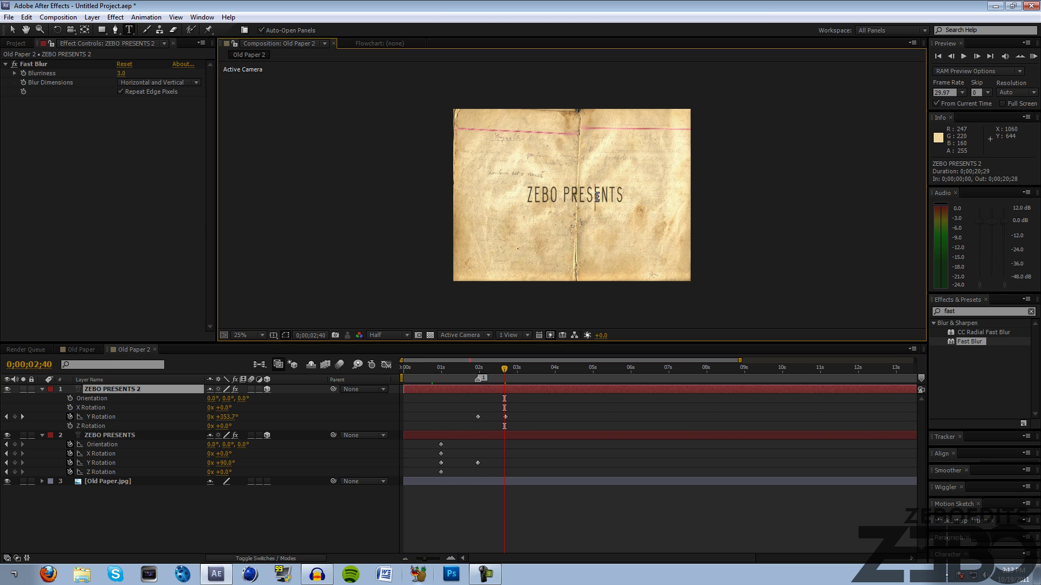
triple_click(597, 196)
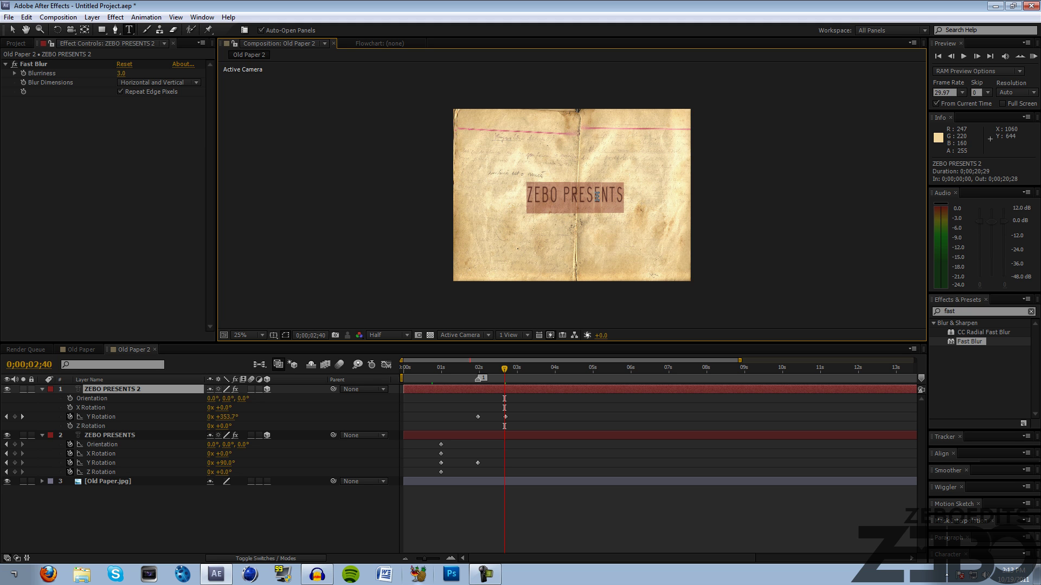
text(A)
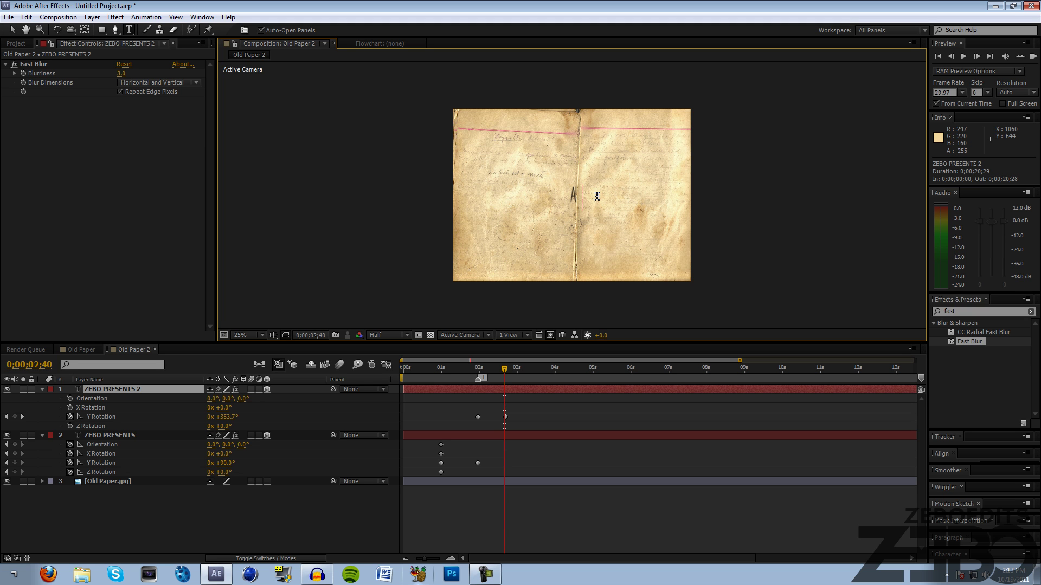
text( TUTORIAL)
drag(468, 370, 511, 362)
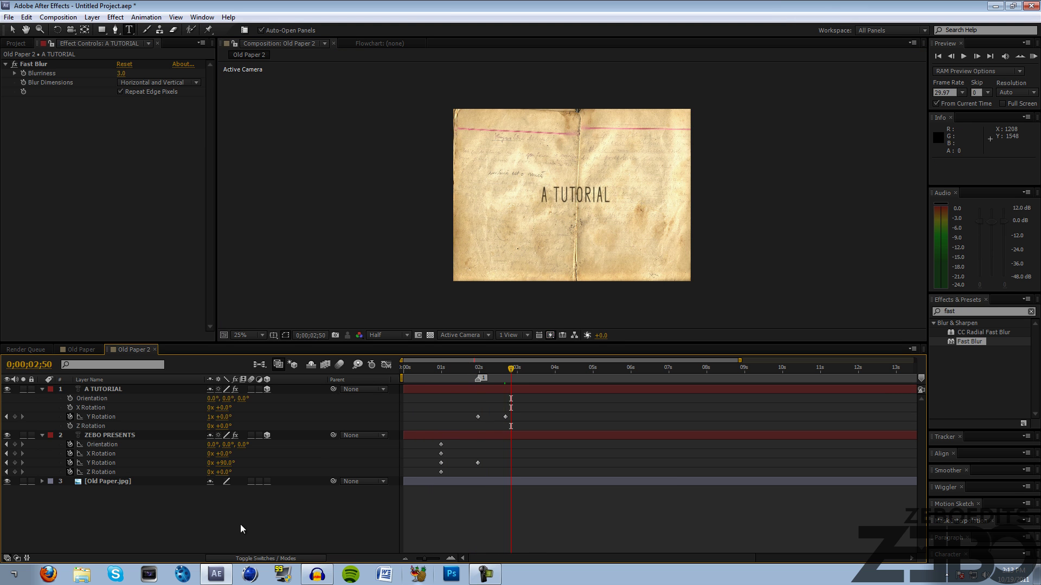
Step: Collapse the A TUTORIAL and ZEBO PRESENTS layers, then scrub the spin until A TUTORIAL faces front at about 0;00;02;41
click(41, 389)
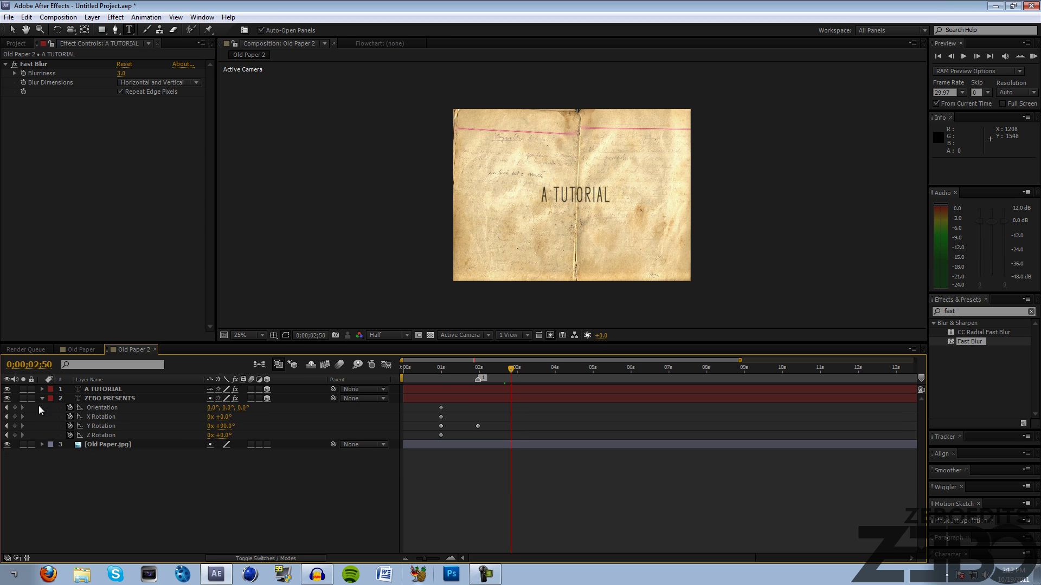
click(43, 398)
drag(435, 369, 516, 373)
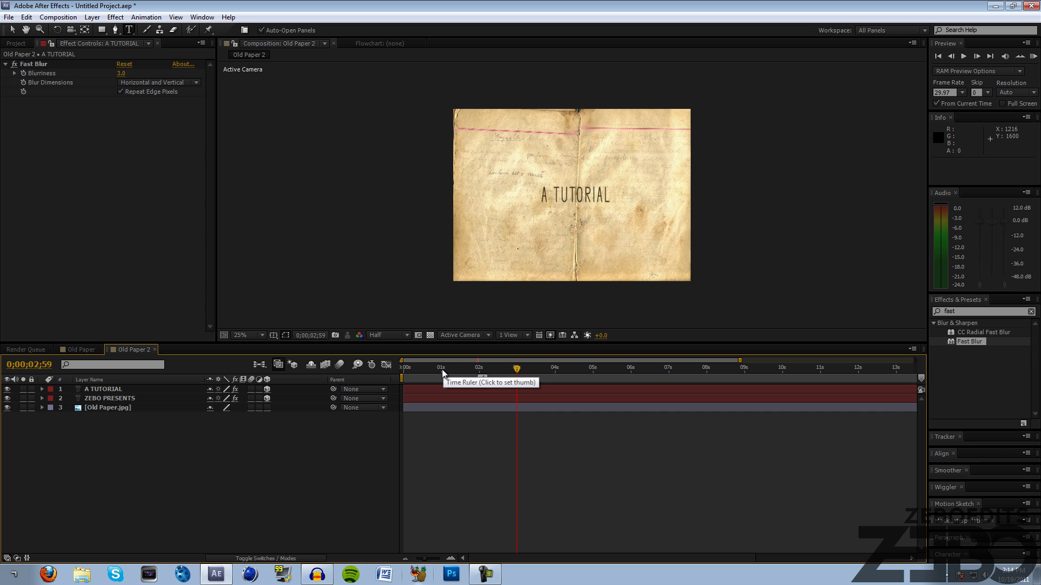
drag(441, 369, 505, 377)
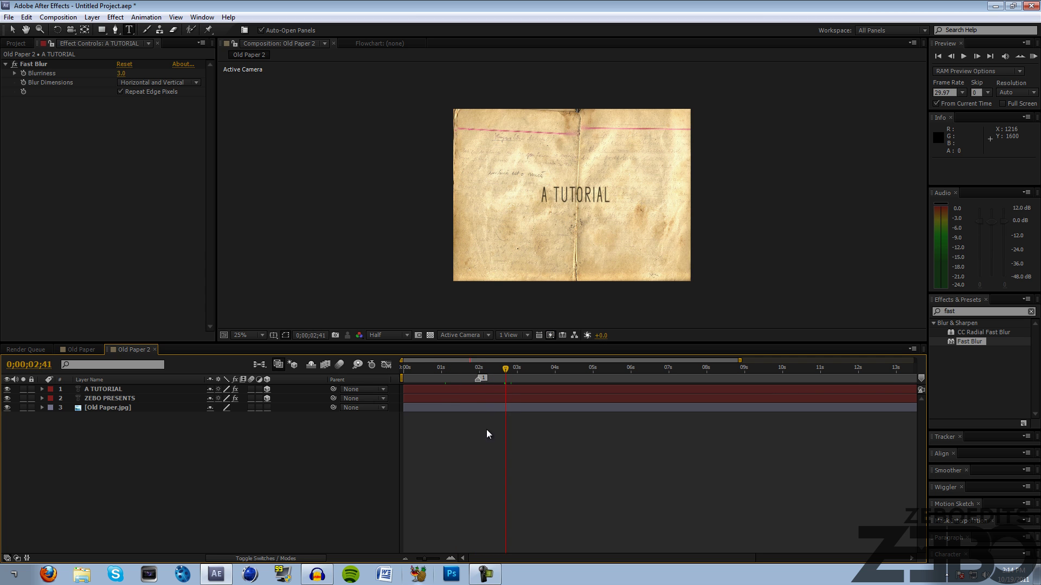